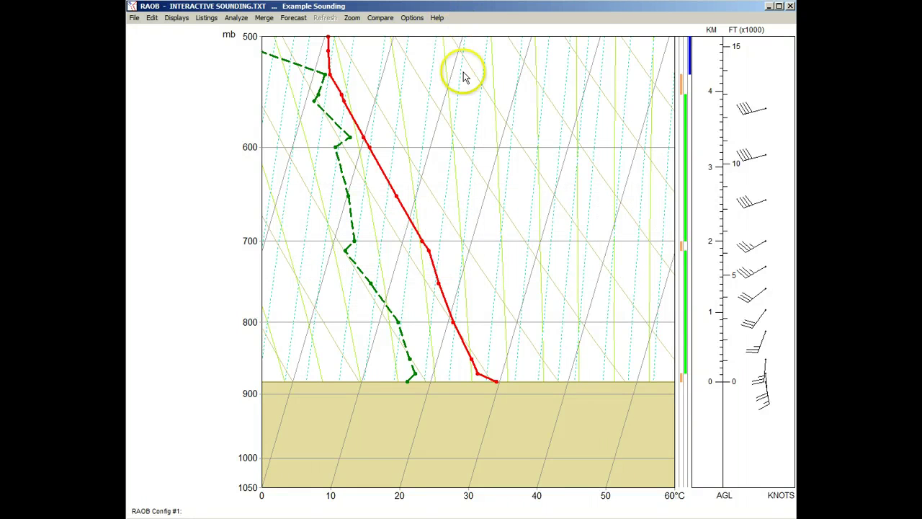
Step: Shift the 800 mb temperature and dewpoint points to warmer values, and restore the original sounding
left_click(453, 323)
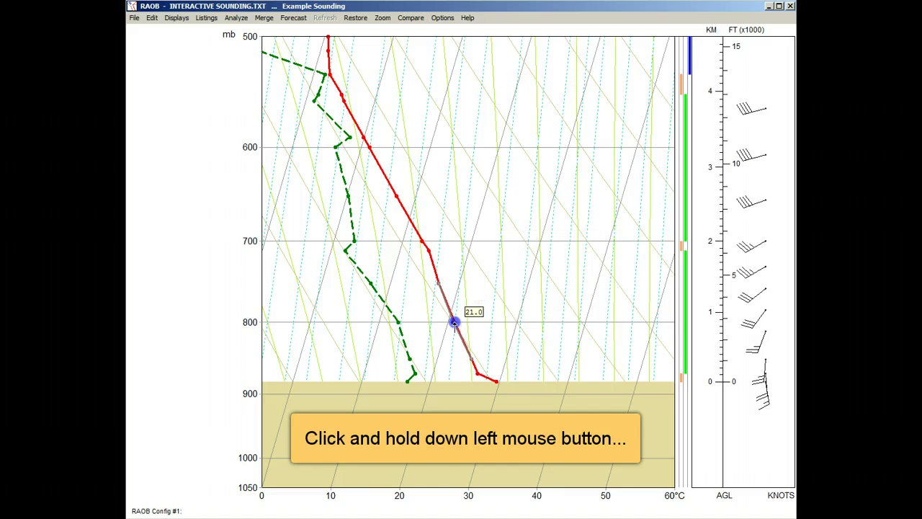
left_click_drag(453, 323, 613, 325)
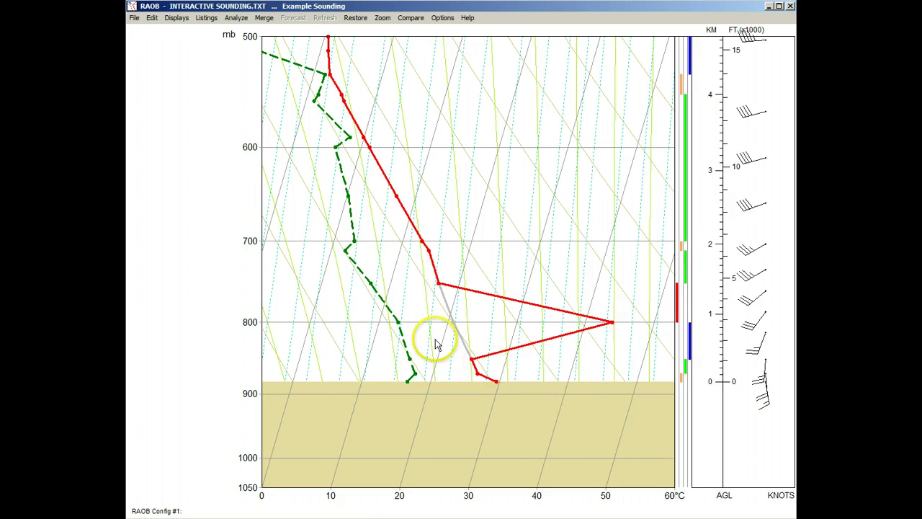
left_click_drag(398, 323, 488, 344)
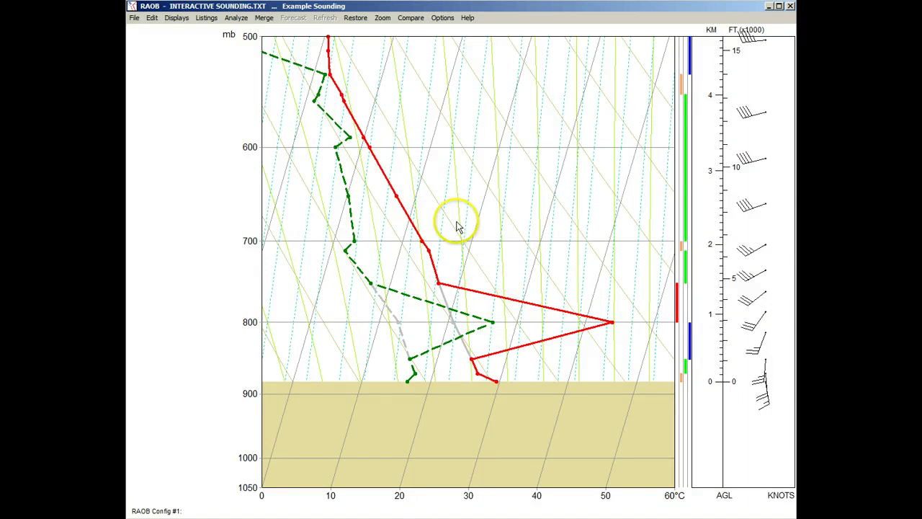
left_click(353, 18)
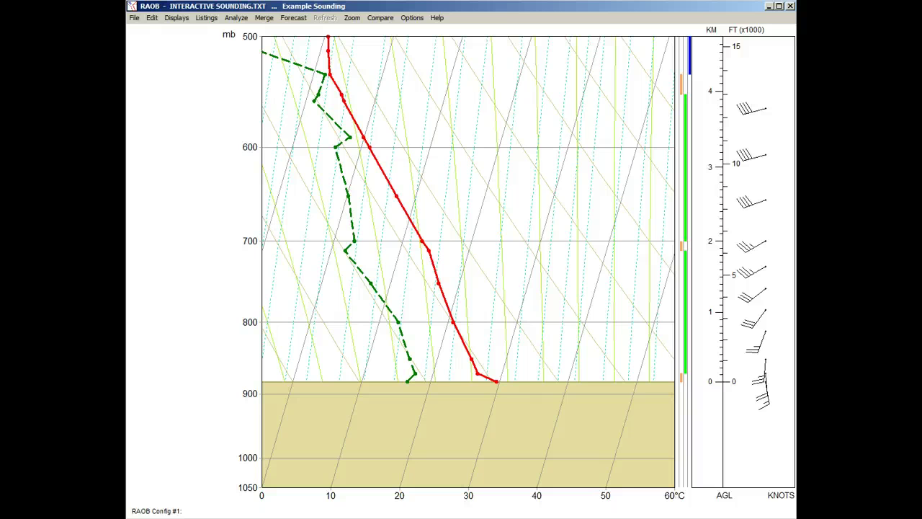
left_click(152, 18)
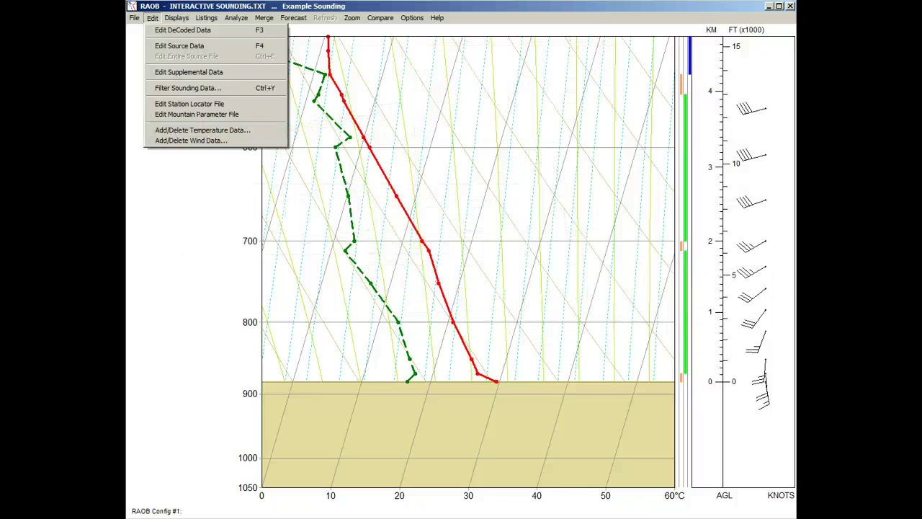
key("Escape")
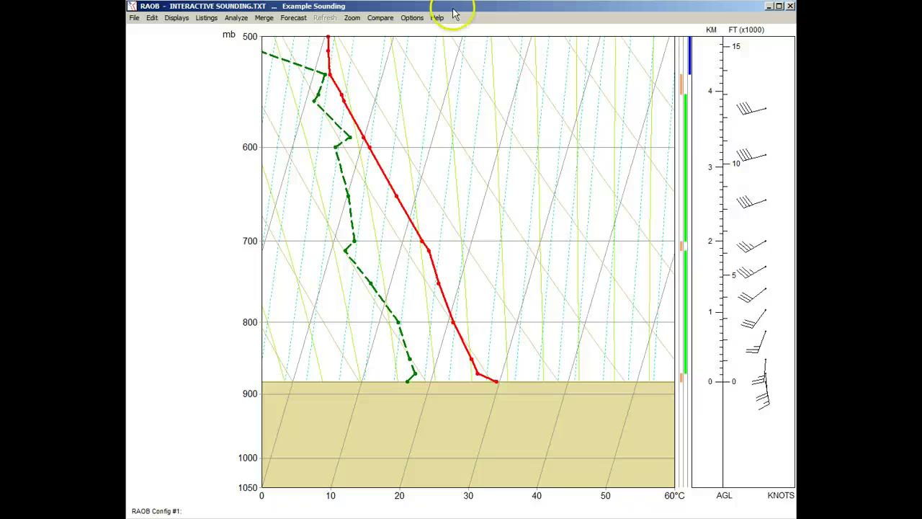
Step: Insert a new level at about 675 mb and shift its temperature and dewpoint points to cooler values
left_click(453, 220, "ctrl")
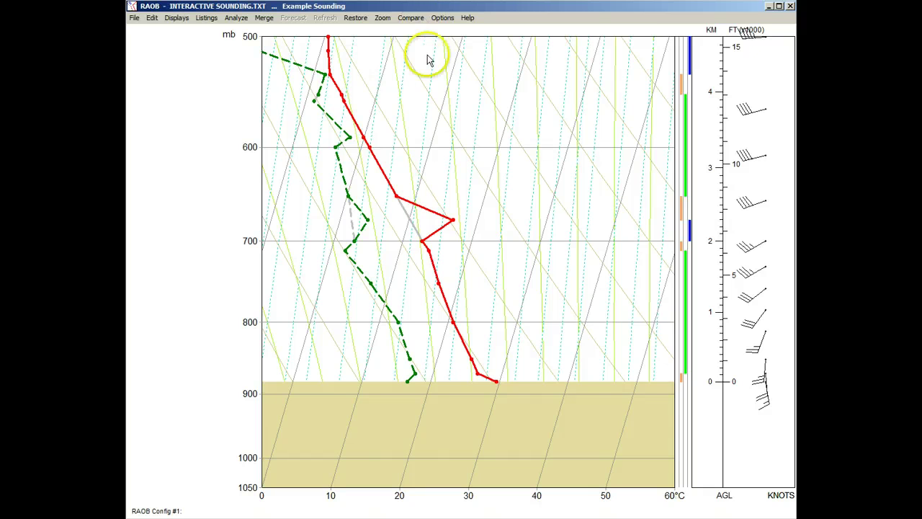
left_click(454, 221)
left_click_drag(454, 221, 426, 220)
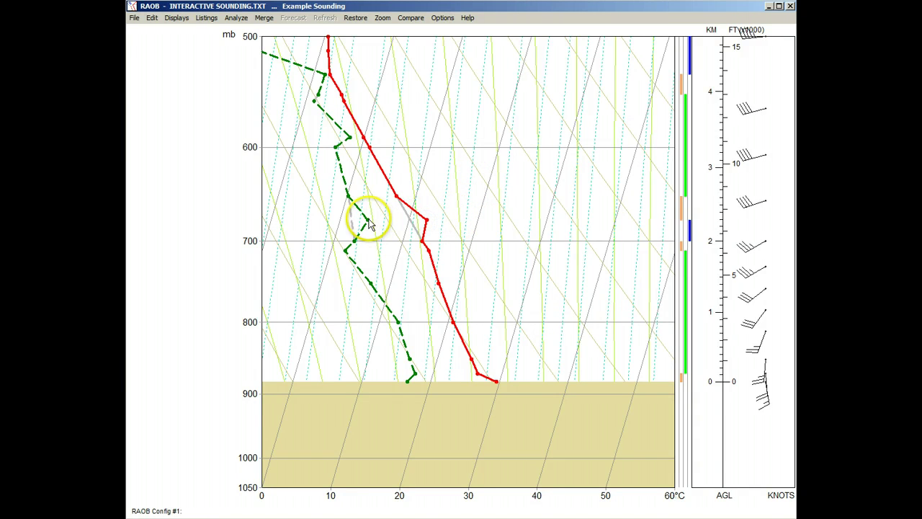
left_click_drag(368, 219, 336, 222)
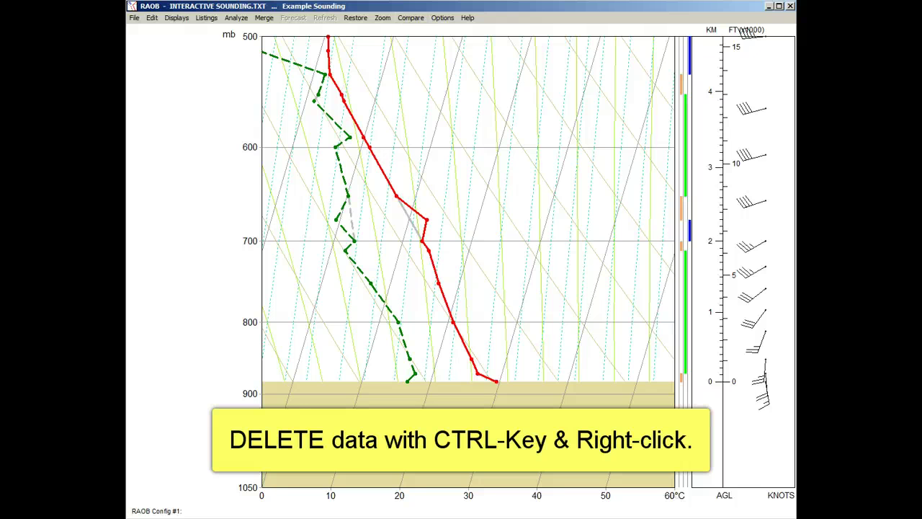
Step: Delete the 650 mb level, the inserted level and the levels at 700, about 710 and 750 mb, and restore the original sounding
right_click(397, 201, "ctrl")
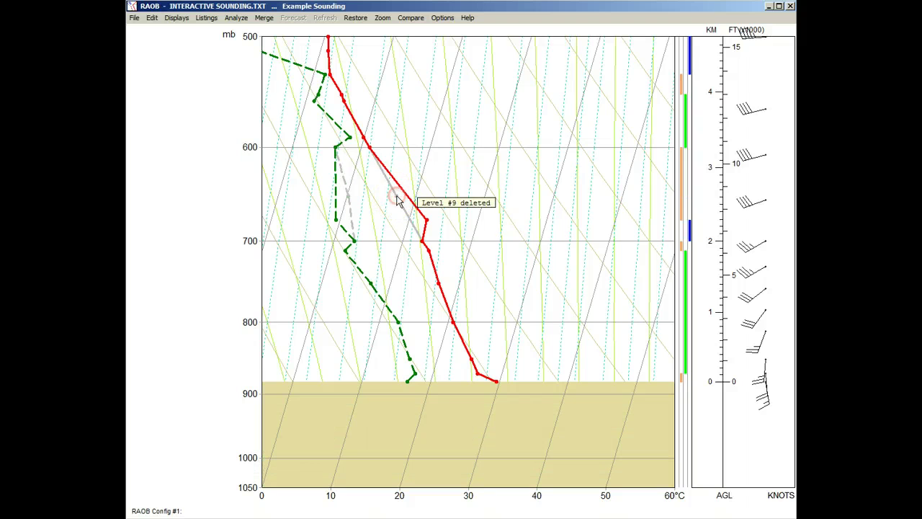
right_click(425, 226, "ctrl")
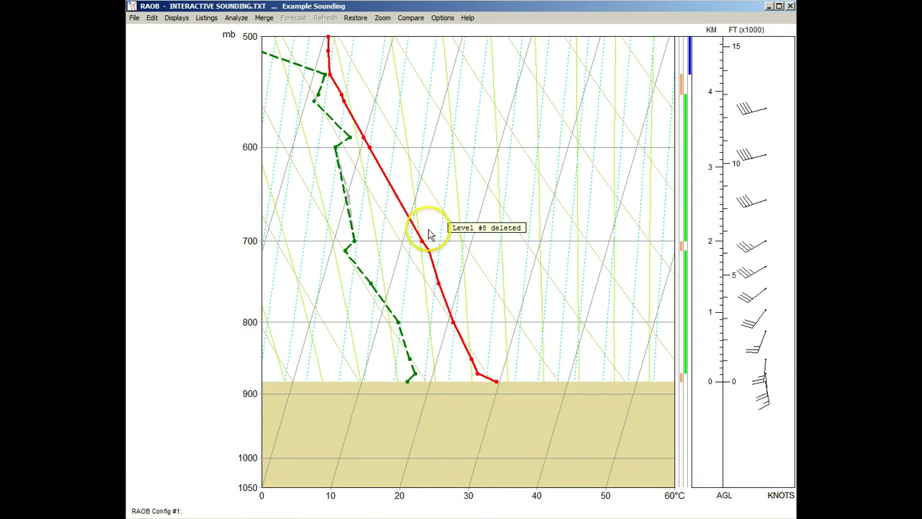
right_click(421, 242, "ctrl")
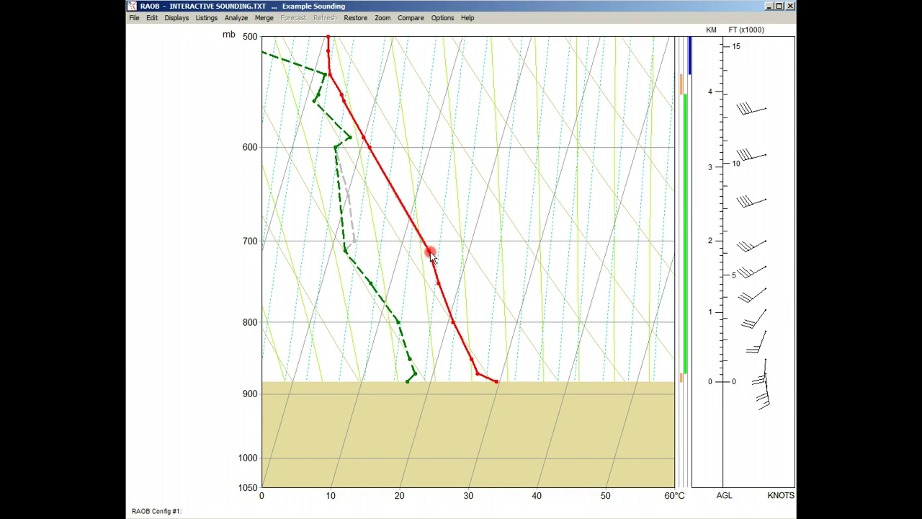
right_click(430, 253, "ctrl")
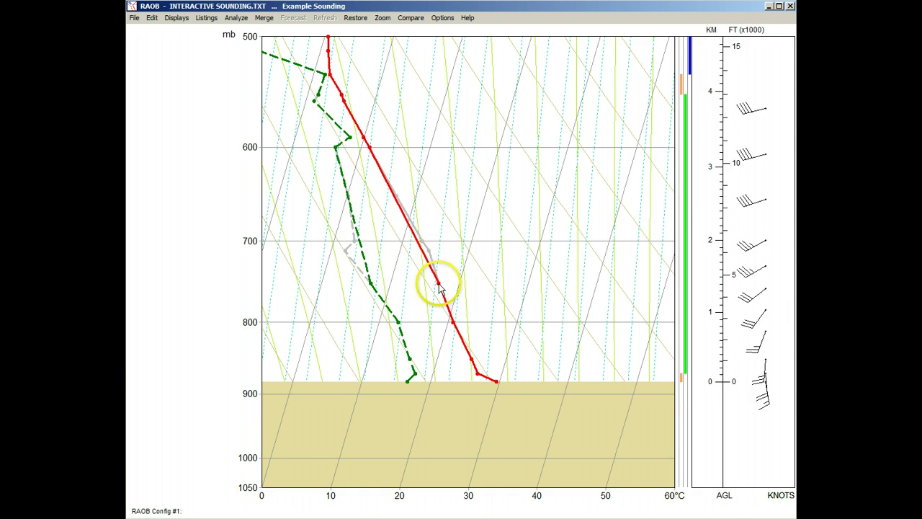
right_click(438, 286, "ctrl")
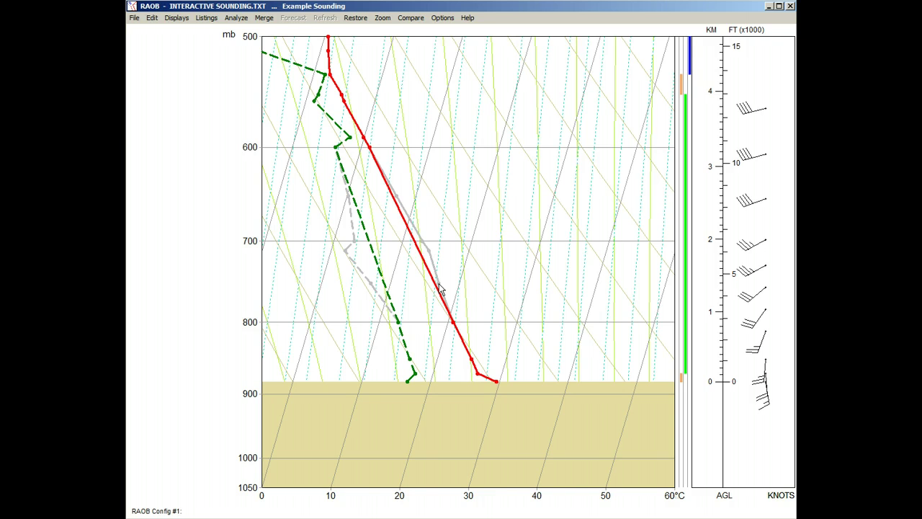
left_click(356, 18)
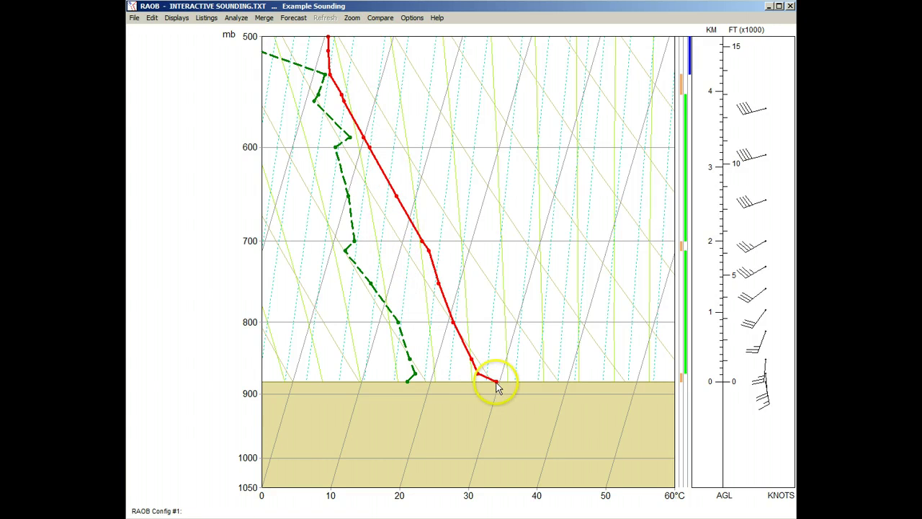
Step: Warm the surface temperature point, mix the DALR layer for the temperature profile only, and restore the original sounding
mouse_move(497, 382)
left_mouse_down()
mouse_move(551, 385)
mouse_move(530, 387)
left_mouse_up()
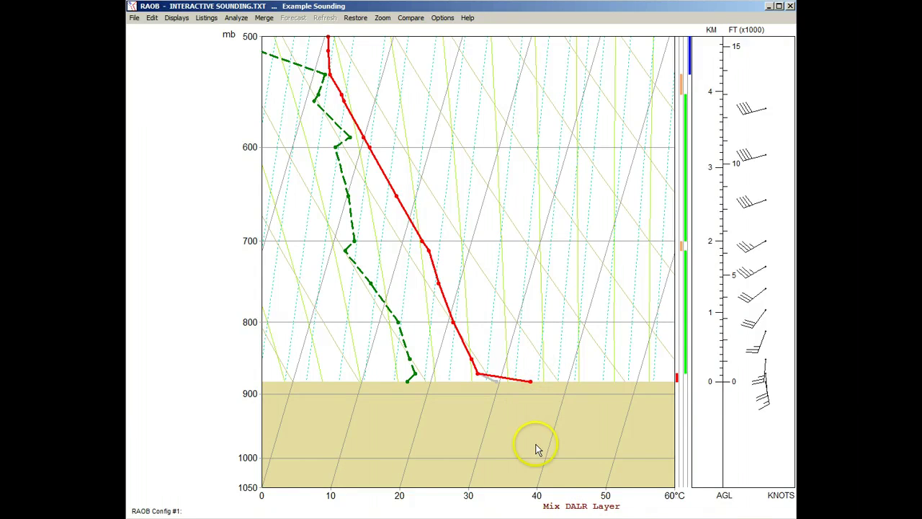
left_click(592, 508)
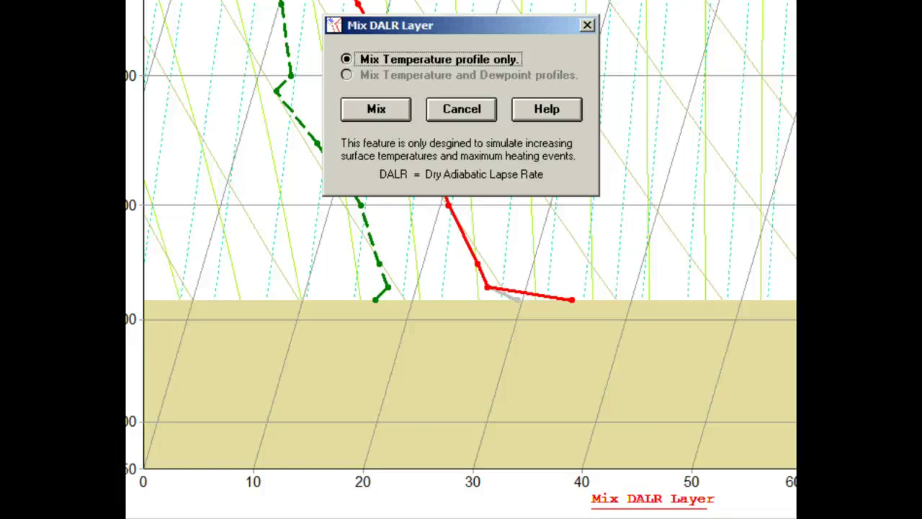
left_click(376, 109)
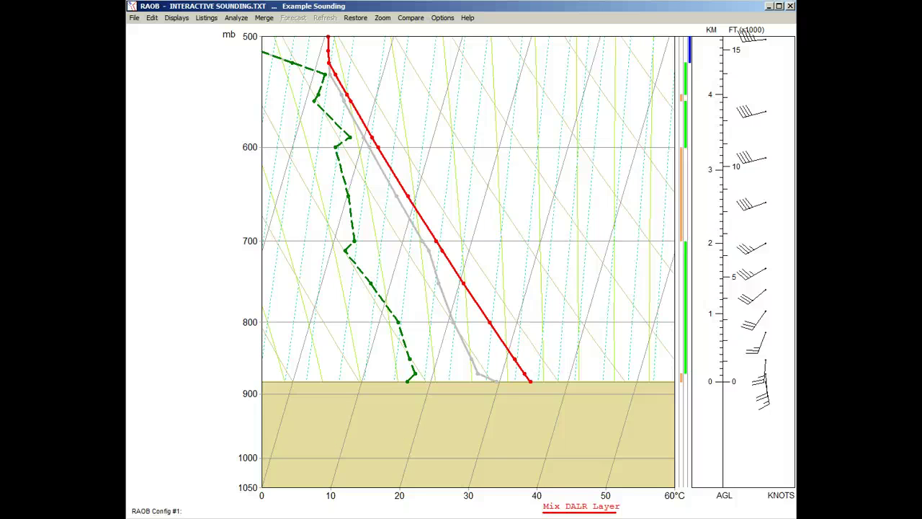
left_click(356, 17)
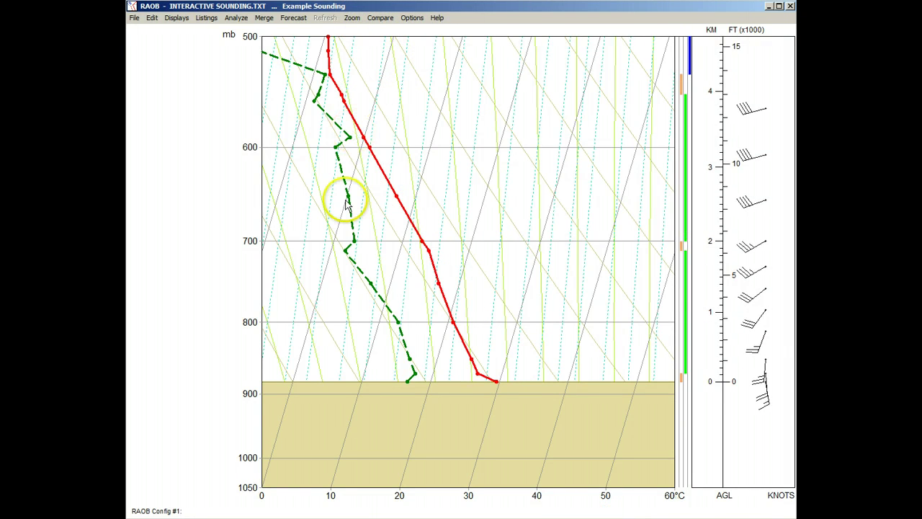
Step: Lower the surface dewpoint, raise the surface temperature, mix the DALR layer for both profiles, and restore the original sounding
left_click_drag(407, 382, 364, 385)
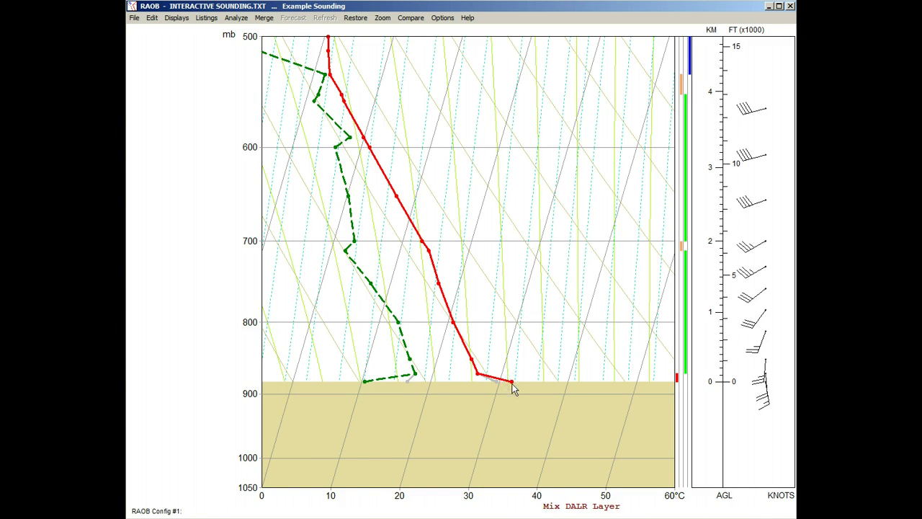
left_click(564, 507)
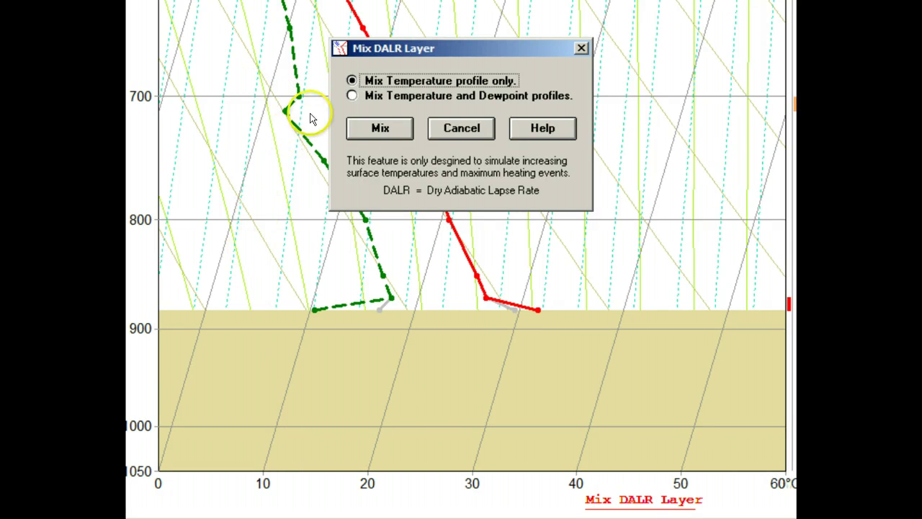
left_click(354, 96)
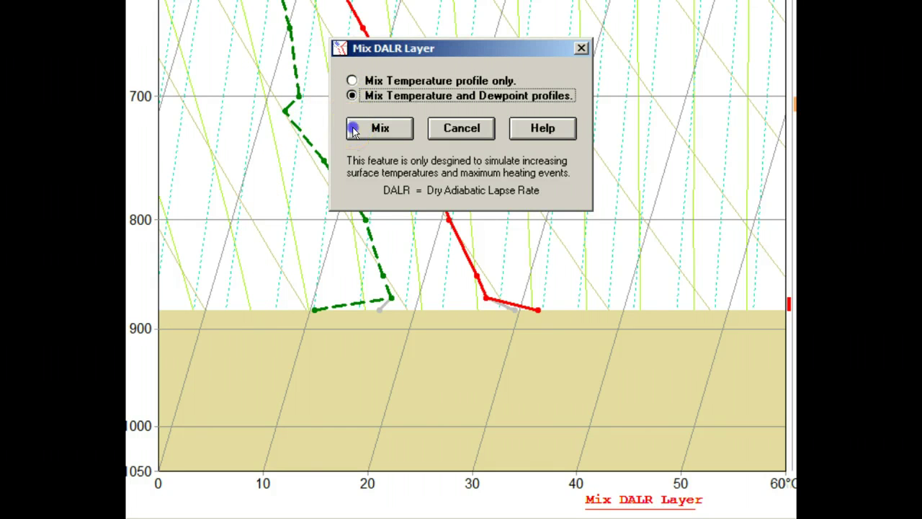
left_click(354, 130)
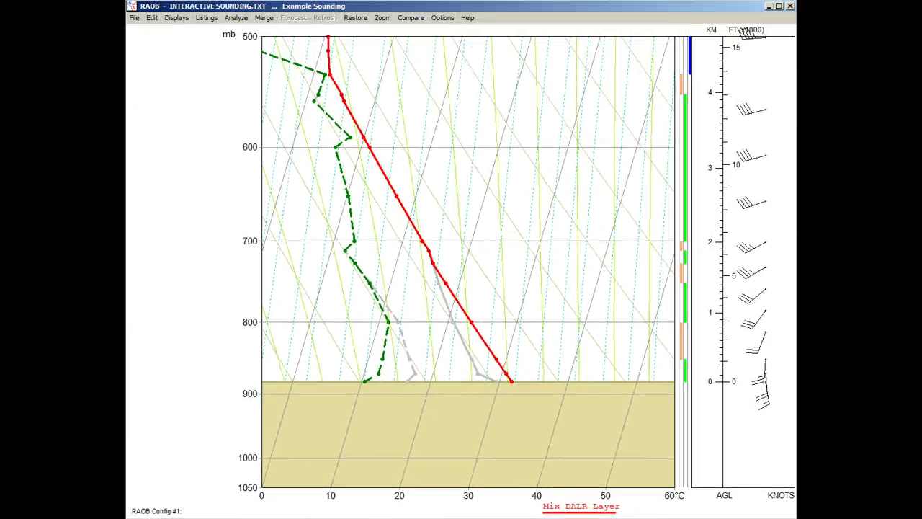
left_click(355, 21)
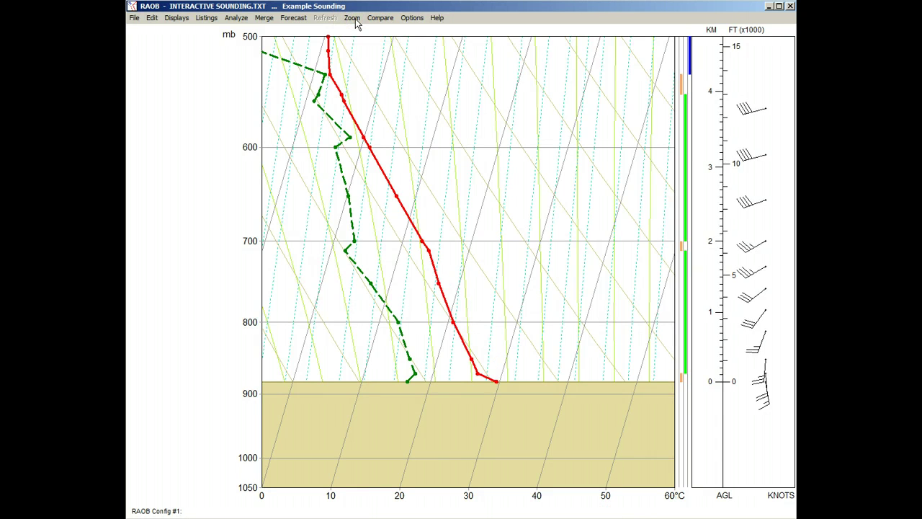
Step: Show the classic analysis indices (main, European, energy and helicity) on the sounding diagram and save this as the default
right_click(461, 120)
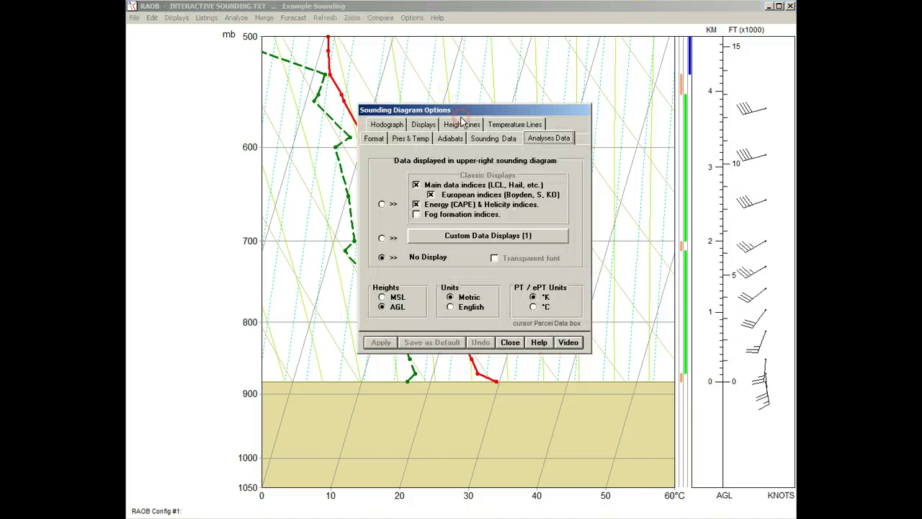
left_click(382, 204)
left_click(380, 342)
left_click(425, 343)
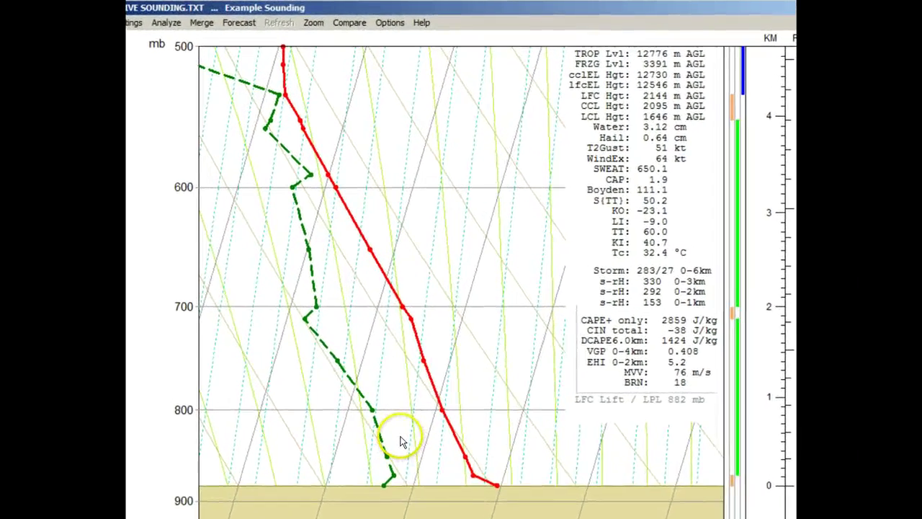
Step: Move the 850 mb temperature point to a warmer value
left_click_drag(465, 472, 526, 473)
Step: Turn on the Parcel cursor data display in the sounding diagram's format options
right_click(458, 160)
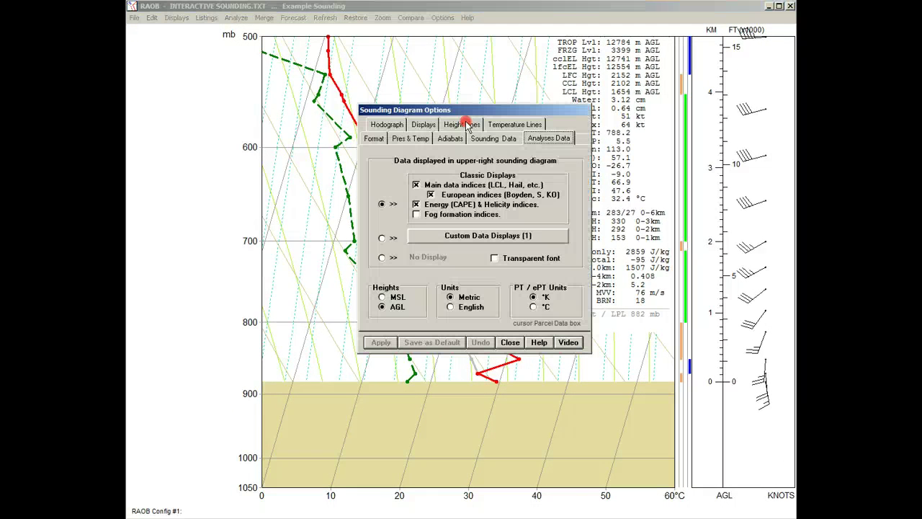
left_click(376, 138)
left_click(377, 302)
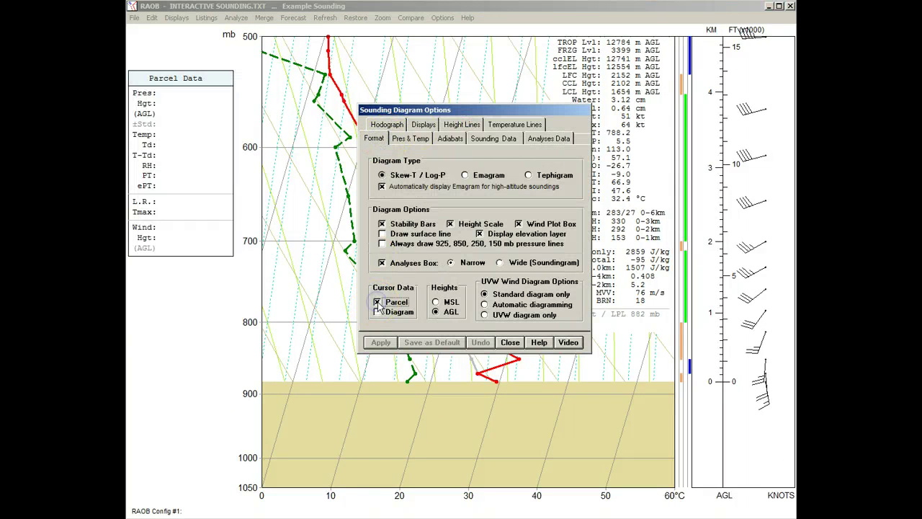
left_click(511, 343)
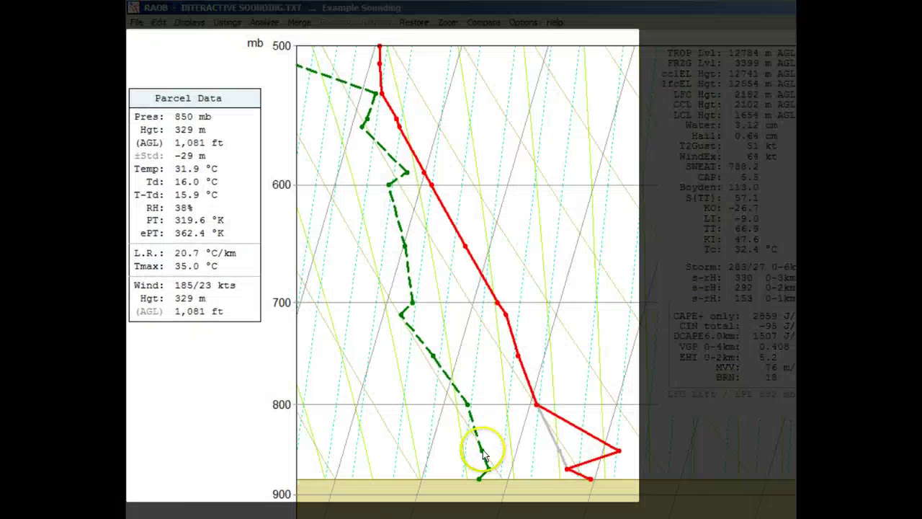
Step: Shift the 850 mb dewpoint and 750 mb temperature cooler and the 750 mb dewpoint warmer, and restore the original sounding
left_click_drag(474, 439, 445, 450)
left_click_drag(516, 355, 475, 355)
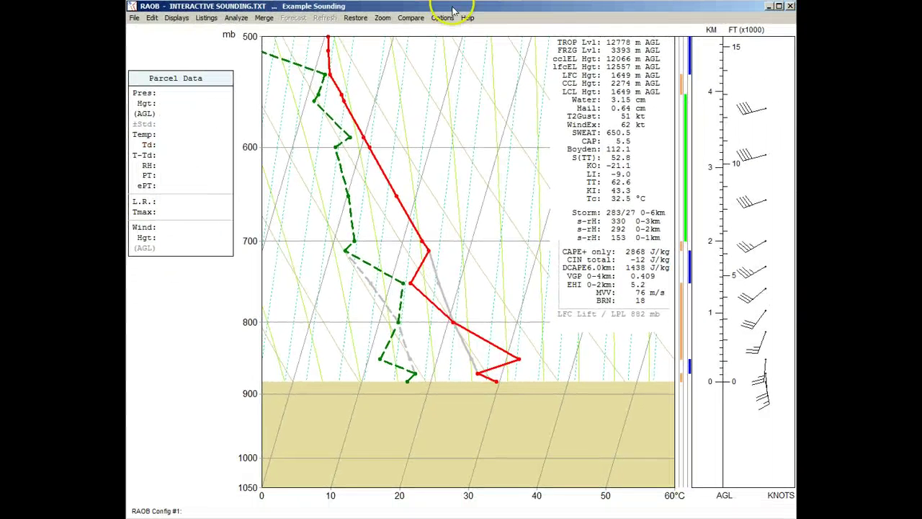
left_click(355, 18)
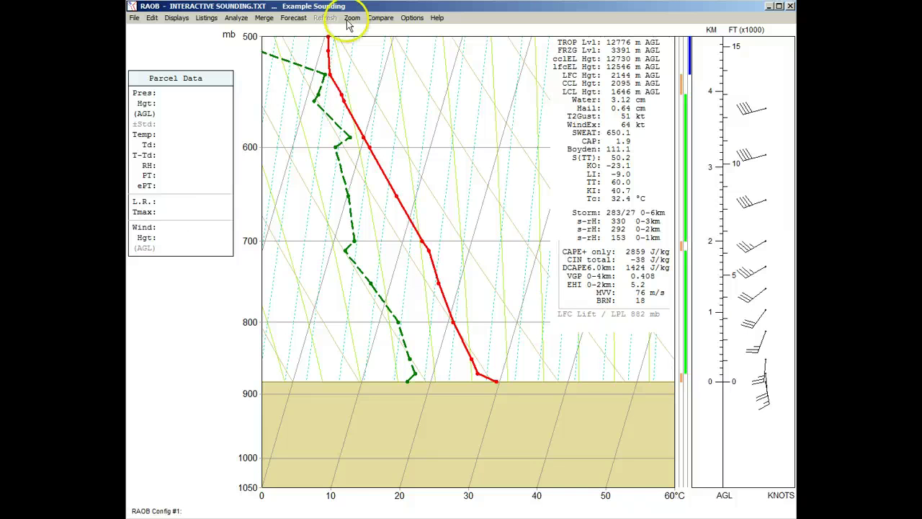
Step: Overlay the Significant Levels and Lift Parcel analyses on the sounding diagram
left_click(236, 18)
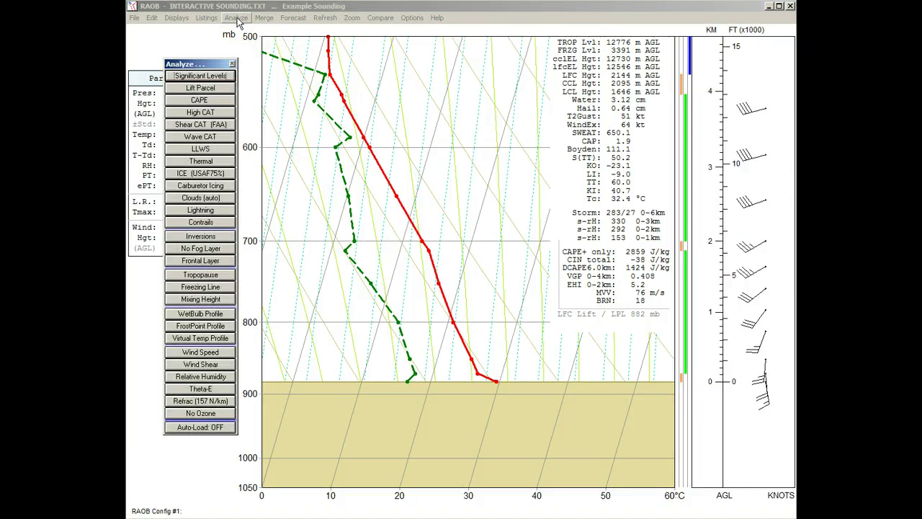
left_click(217, 78)
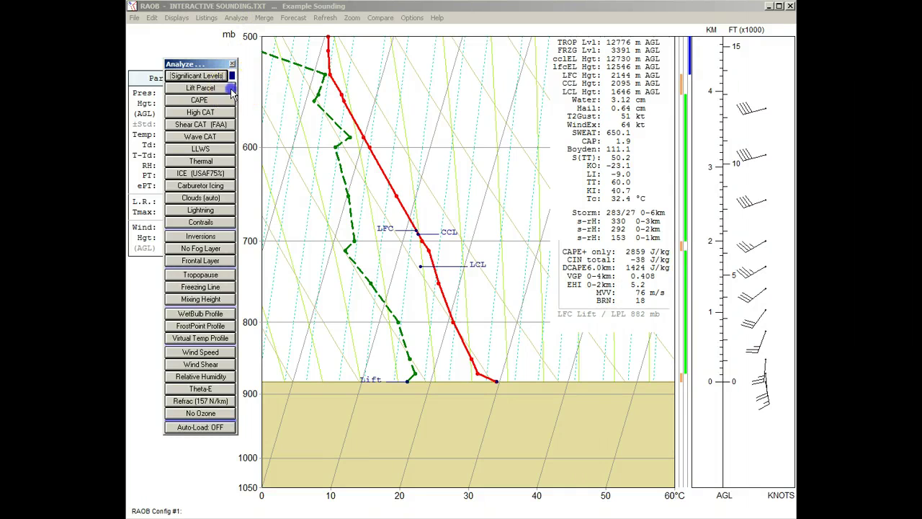
left_click(230, 88)
left_click(233, 63)
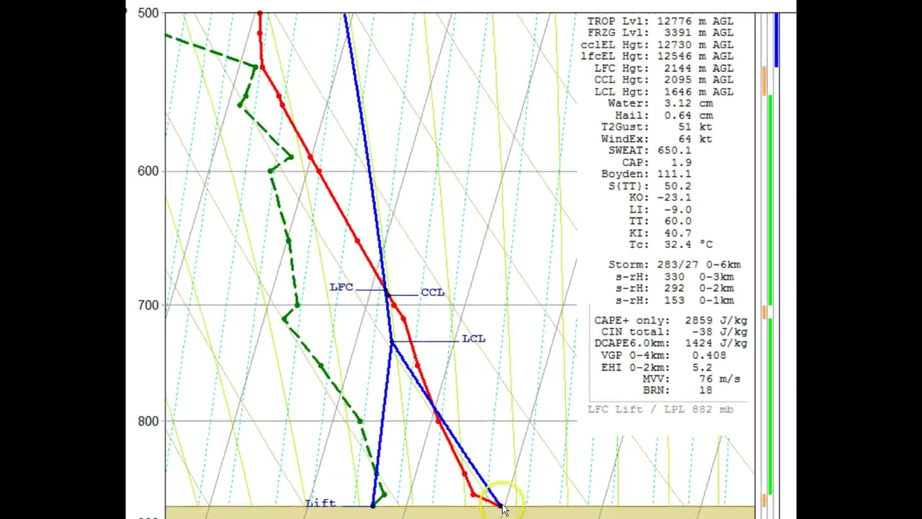
Step: Shift the surface temperature point cooler and the surface dewpoint point warmer, and restore the original sounding
mouse_move(500, 508)
left_mouse_down()
mouse_move(605, 509)
mouse_move(445, 505)
left_mouse_up()
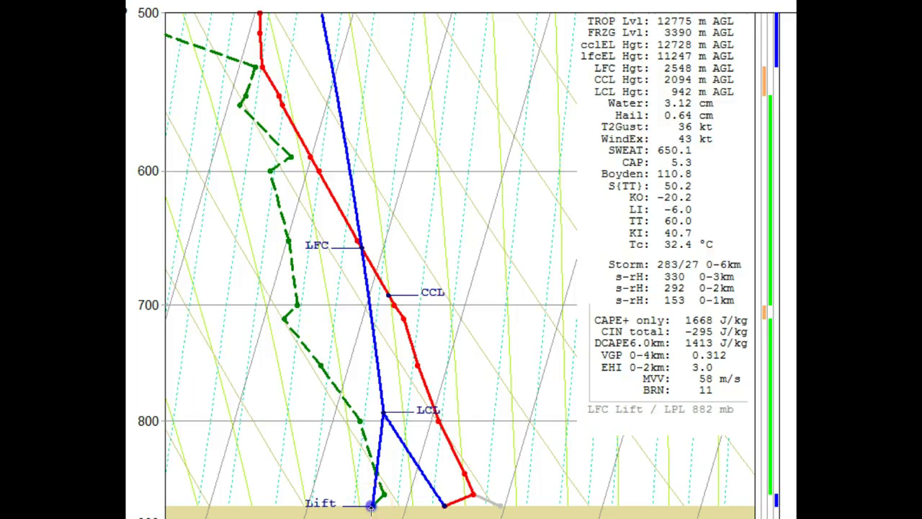
mouse_move(371, 506)
left_mouse_down()
mouse_move(319, 505)
mouse_move(405, 511)
left_mouse_up()
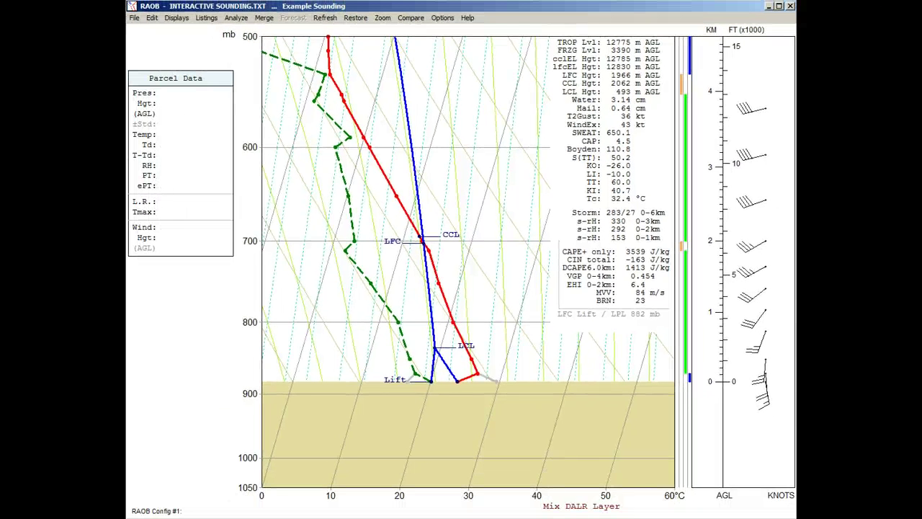
left_click(356, 18)
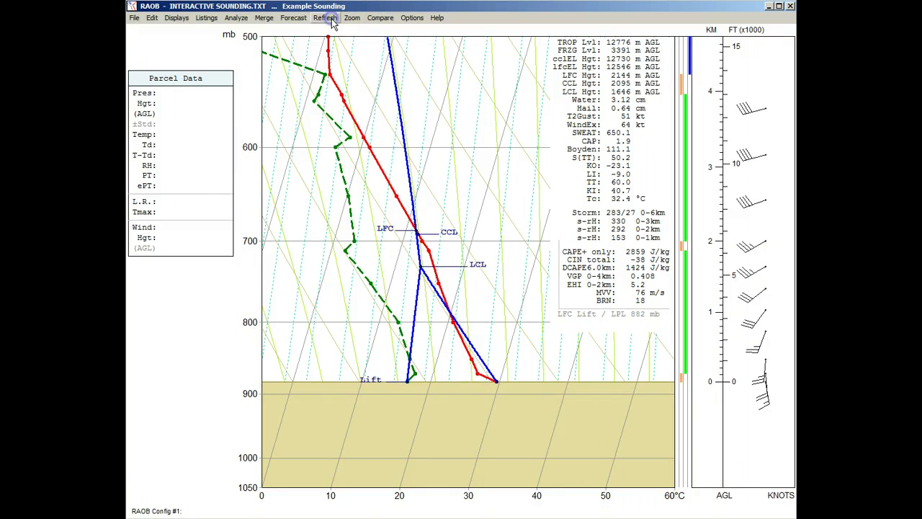
Step: Clear the existing overlays and add the ICE, Clouds (auto) and Thermal analyses to the sounding diagram
left_click(332, 19)
right_click(242, 55)
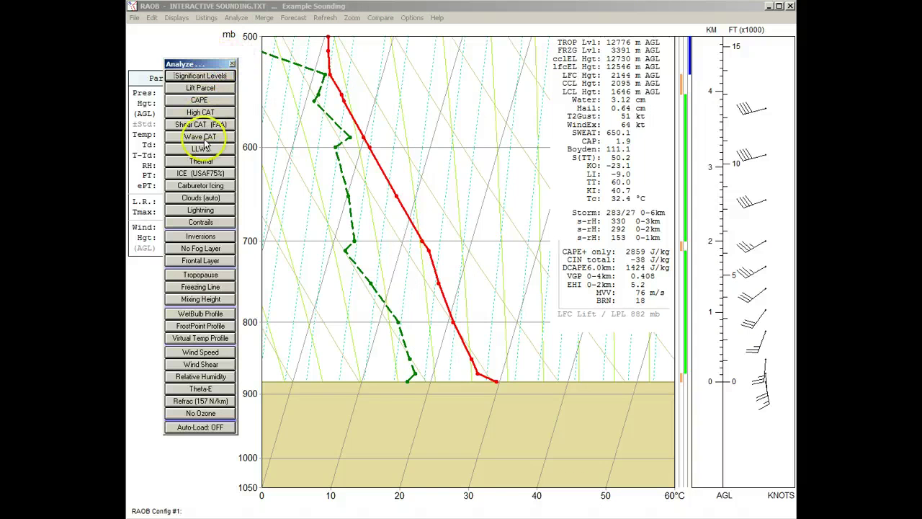
left_click(214, 173)
left_click(232, 199)
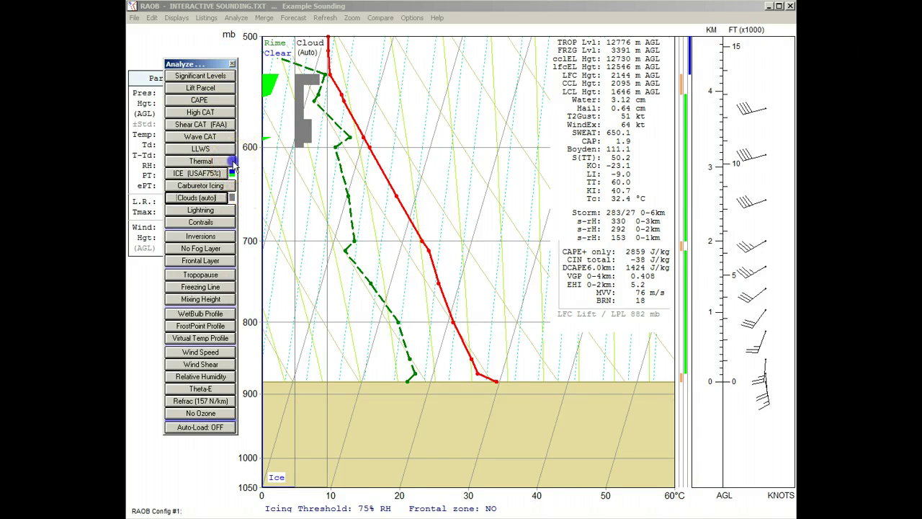
left_click(232, 161)
left_click(231, 63)
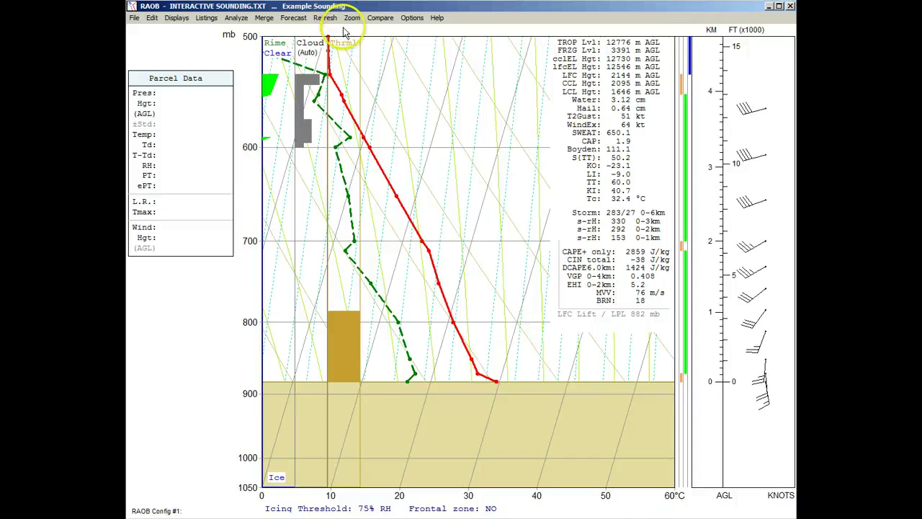
Step: Shift the temperature point near 555 mb and the dewpoint points near 710 and 750 mb warmer
left_click_drag(341, 93, 364, 101)
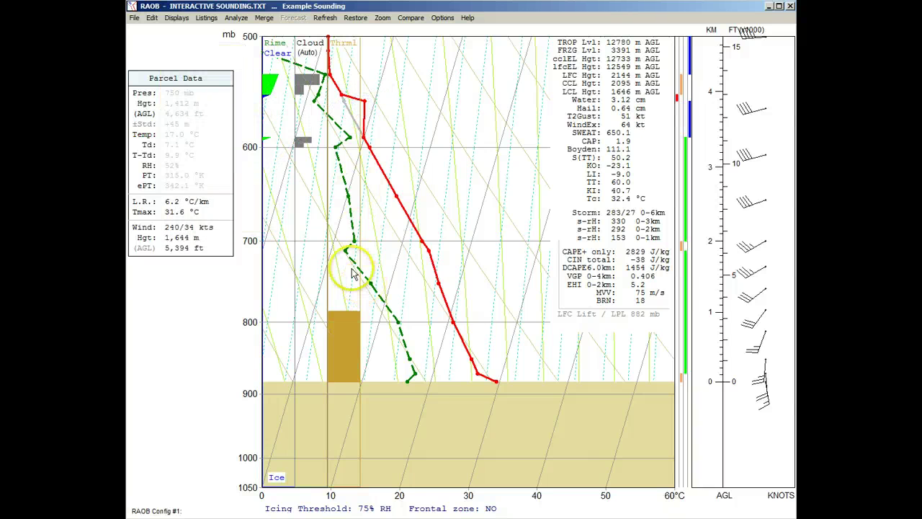
left_click_drag(346, 251, 422, 251)
left_click_drag(371, 282, 432, 285)
left_click(408, 391)
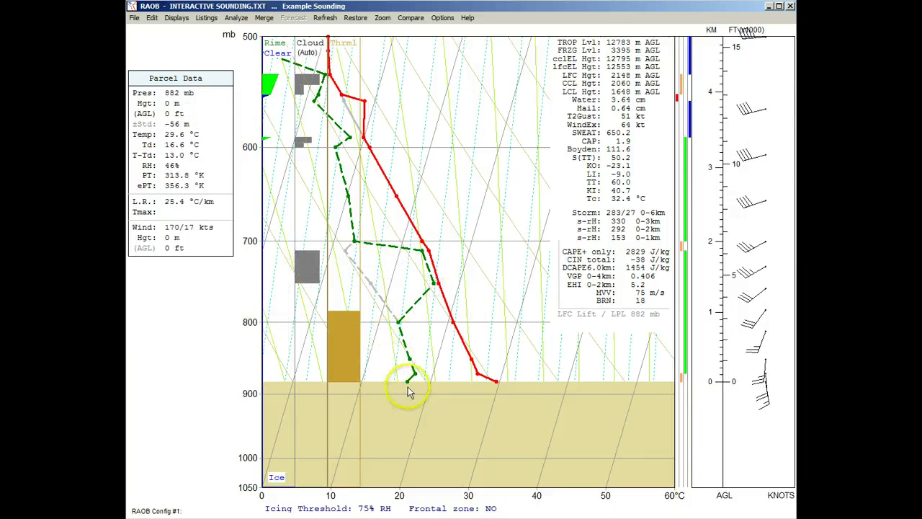
Step: Cool the surface temperature point, move it slightly back toward warmer, and restore the original sounding
mouse_move(496, 384)
left_mouse_down()
mouse_move(507, 383)
mouse_move(485, 384)
mouse_move(508, 383)
mouse_move(485, 381)
left_mouse_up()
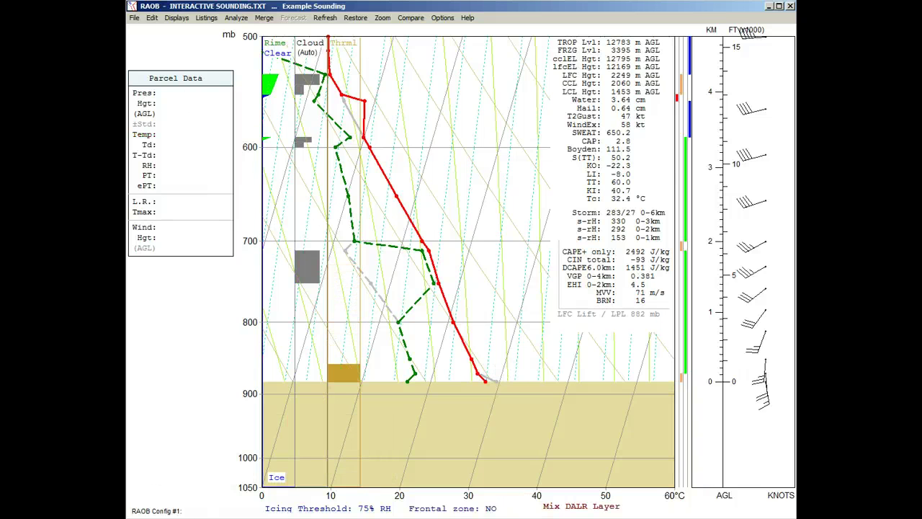
left_click_drag(485, 381, 489, 381)
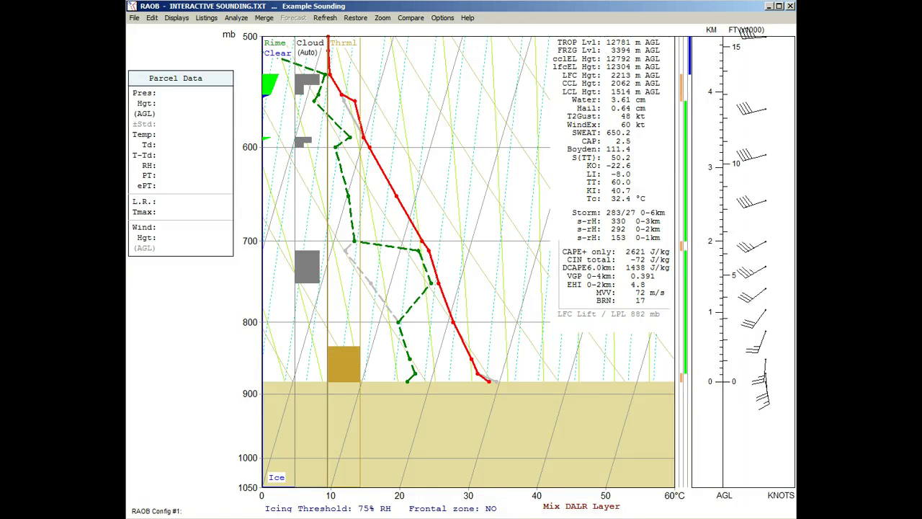
left_click(355, 16)
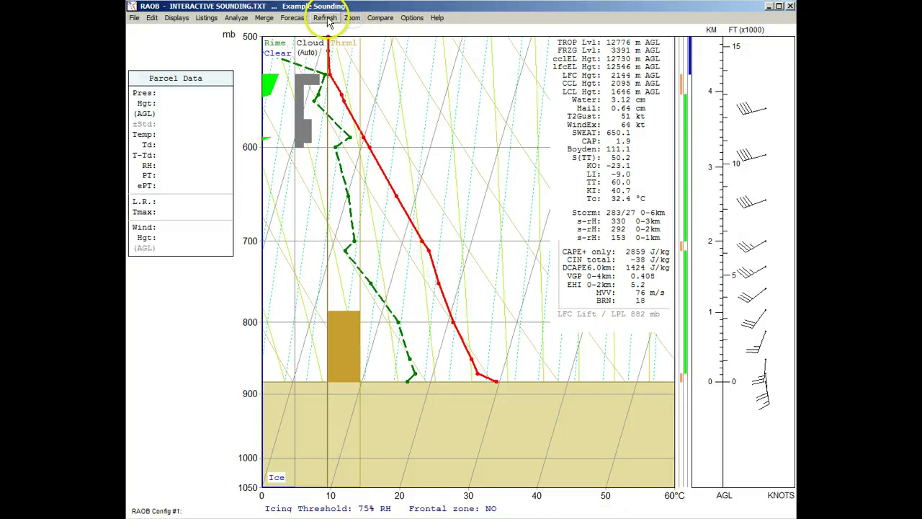
Step: Replace the overlays with the Inversions, Freezing Line and Mixing Height analyses on the sounding diagram
left_click(326, 17)
right_click(243, 63)
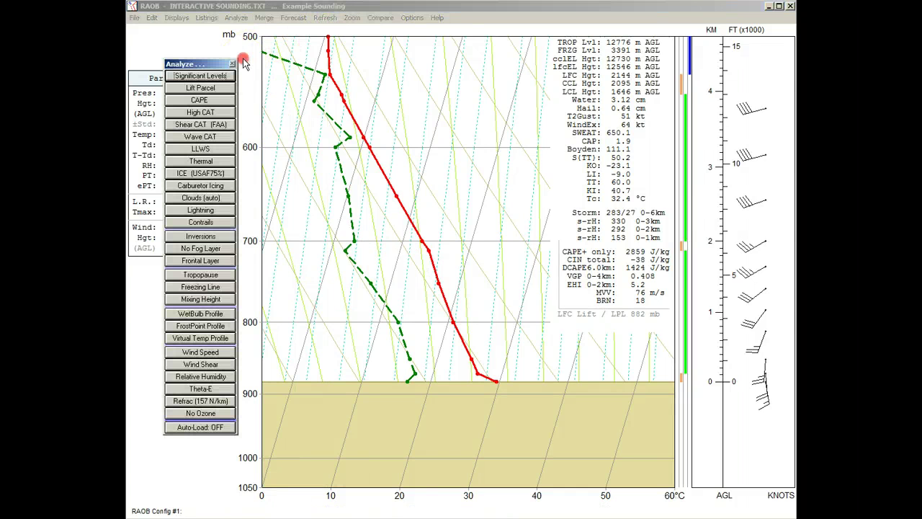
left_click(232, 237)
left_click(232, 287)
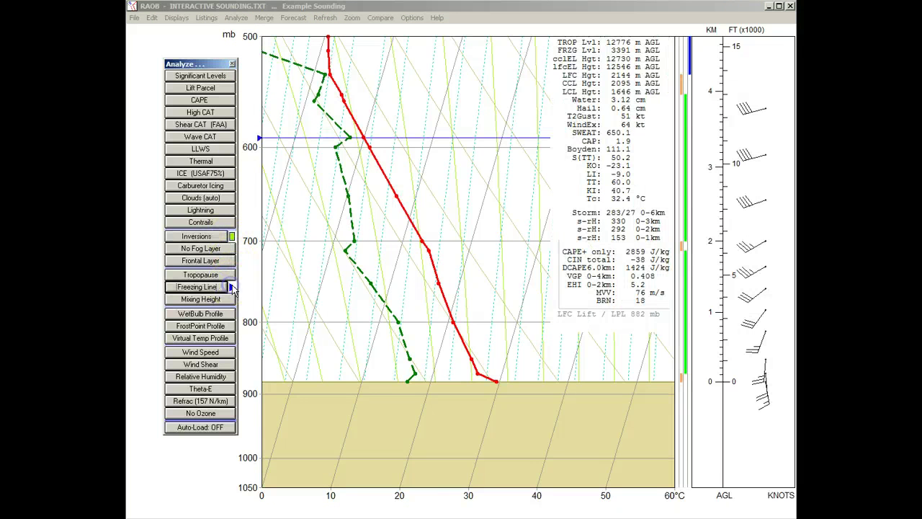
left_click(232, 298)
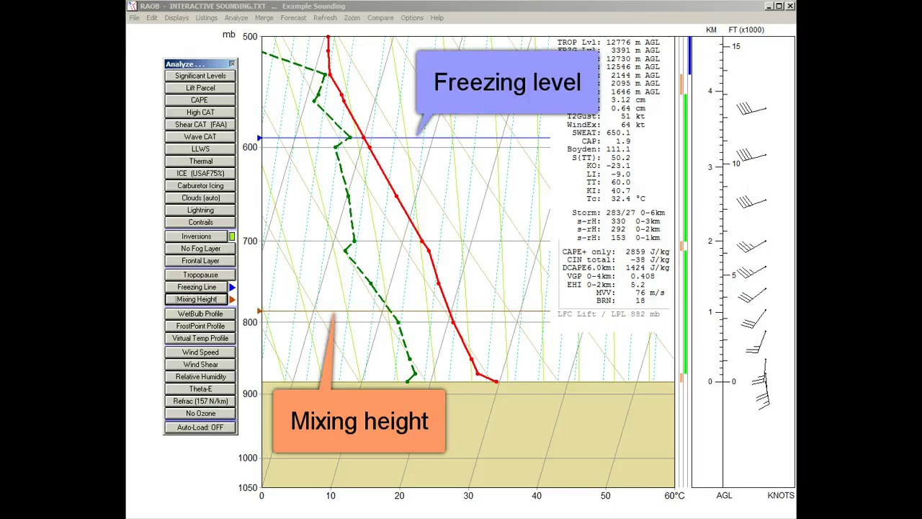
key("Escape")
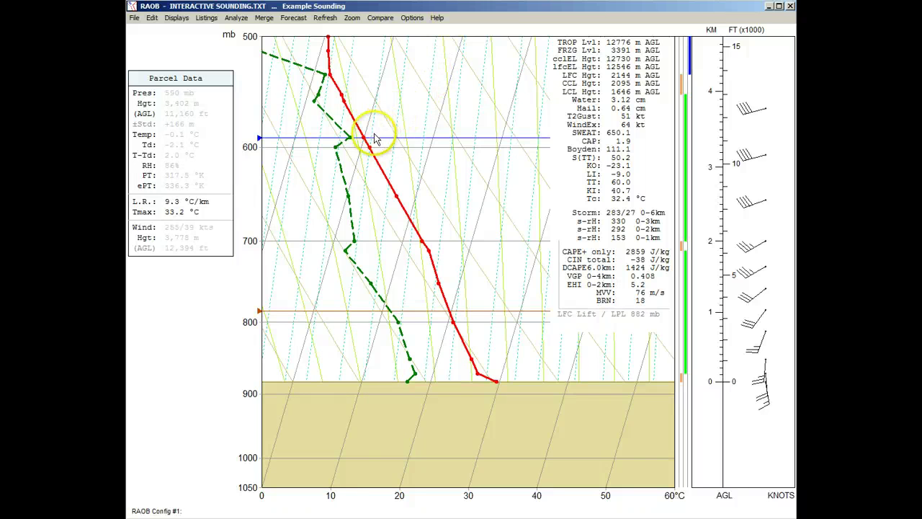
Step: Shift the 590 mb and 850 mb temperature points much warmer, and restore the original sounding
left_click_drag(363, 137, 420, 143)
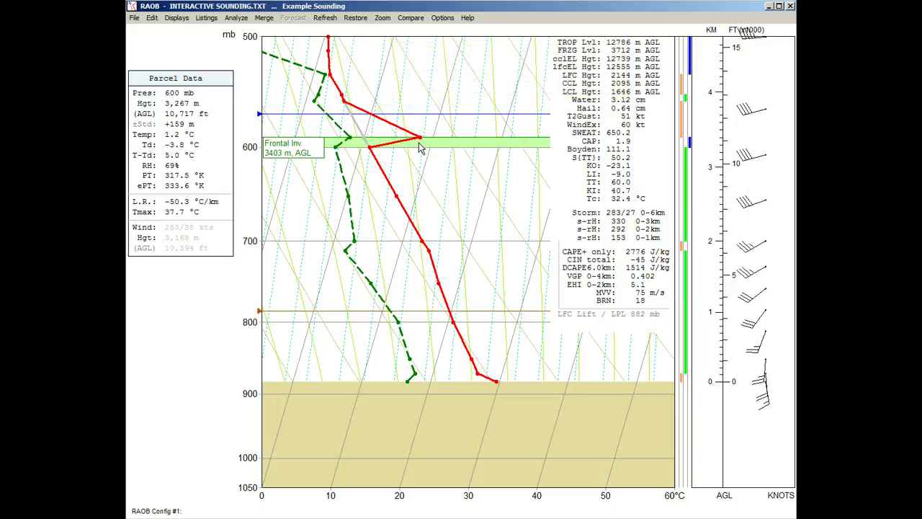
left_click_drag(472, 359, 533, 359)
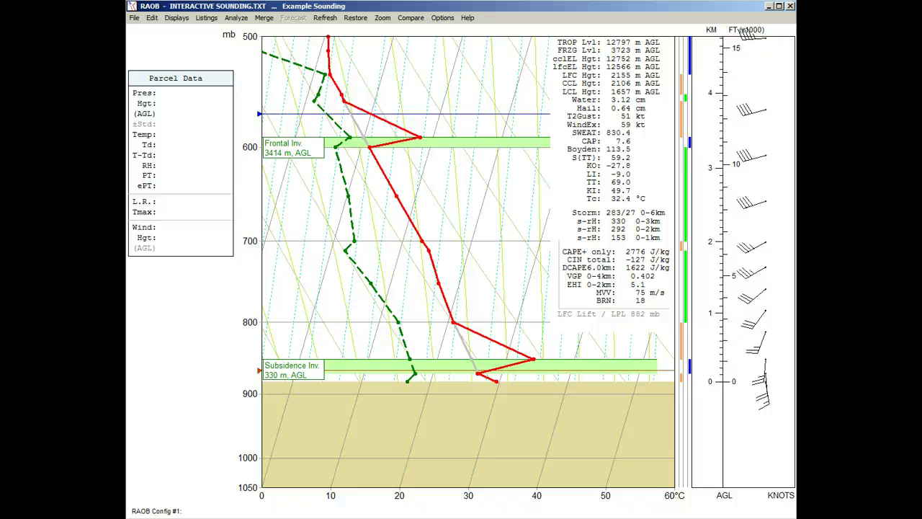
left_click(357, 18)
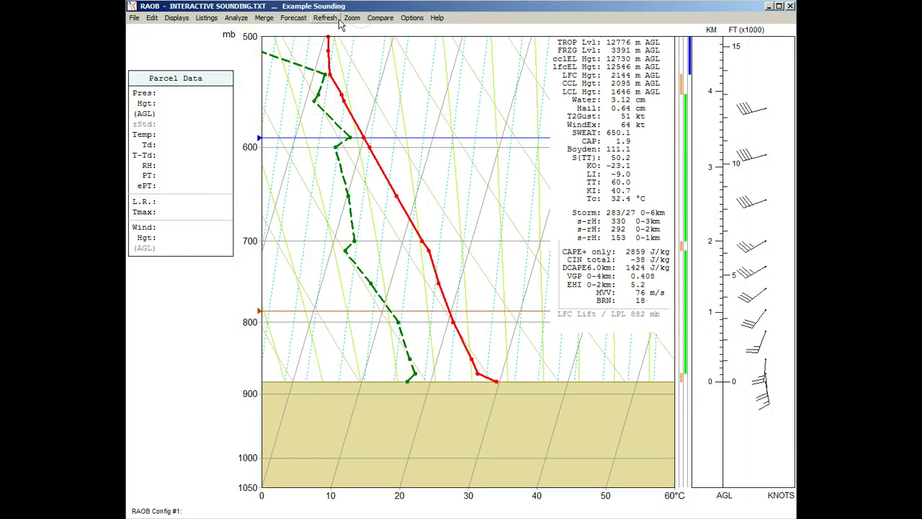
Step: Show only the WetBulb Profile and Relative Humidity analyses on the sounding diagram
right_click(252, 61)
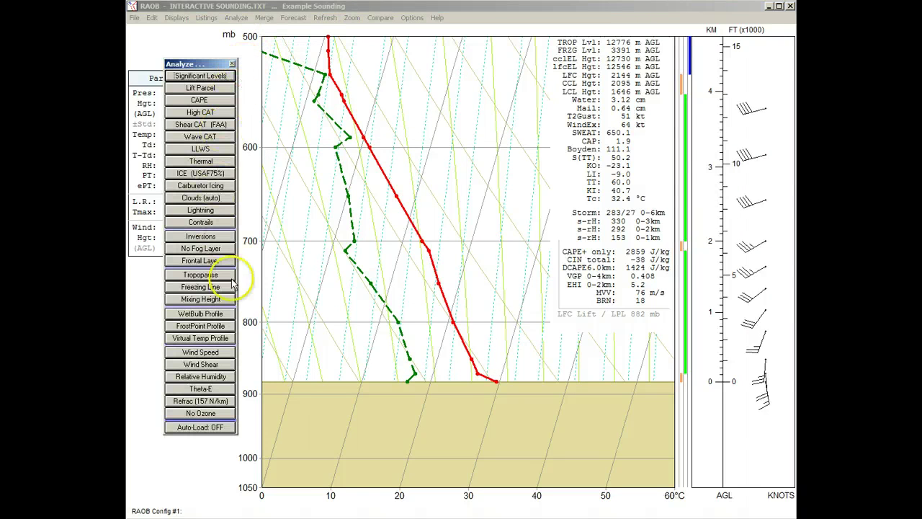
left_click(231, 313)
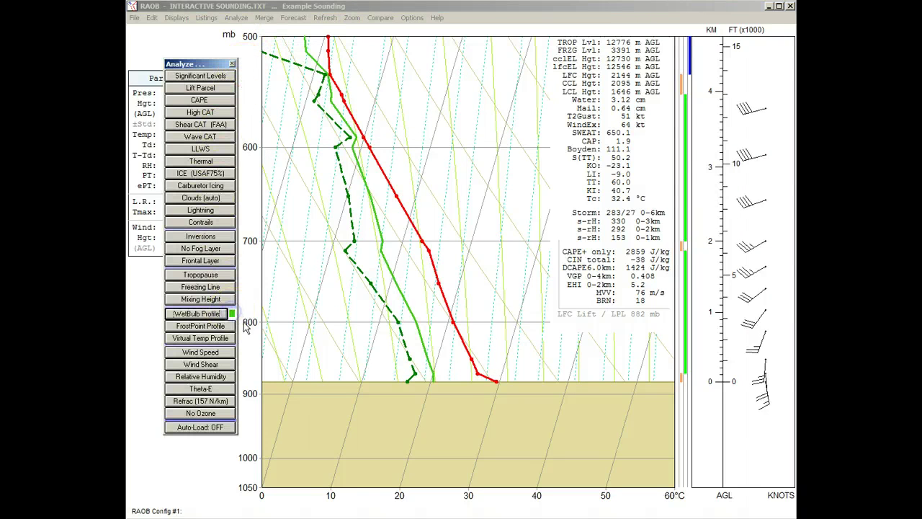
left_click(216, 376)
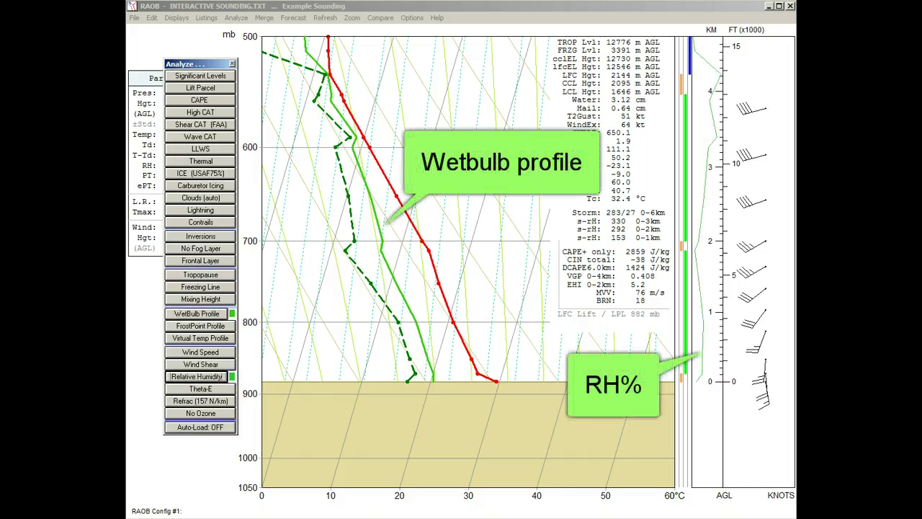
left_click(232, 64)
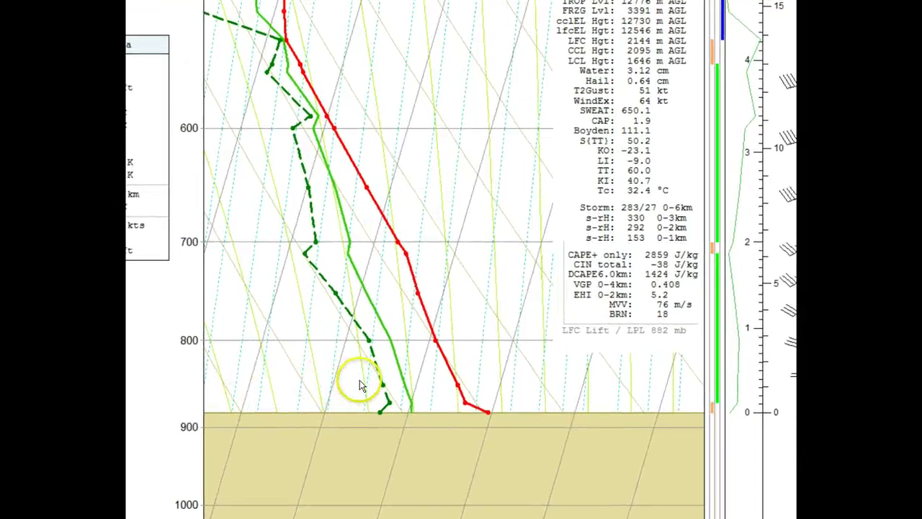
Step: Shift the 850 mb dewpoint point much cooler, and restore the original sounding without analysis overlays
left_click(381, 384)
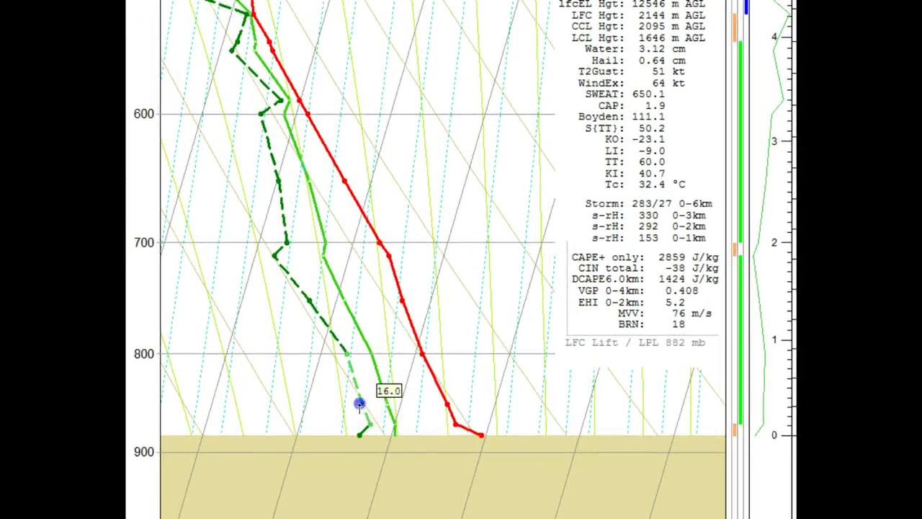
left_click_drag(359, 405, 207, 409)
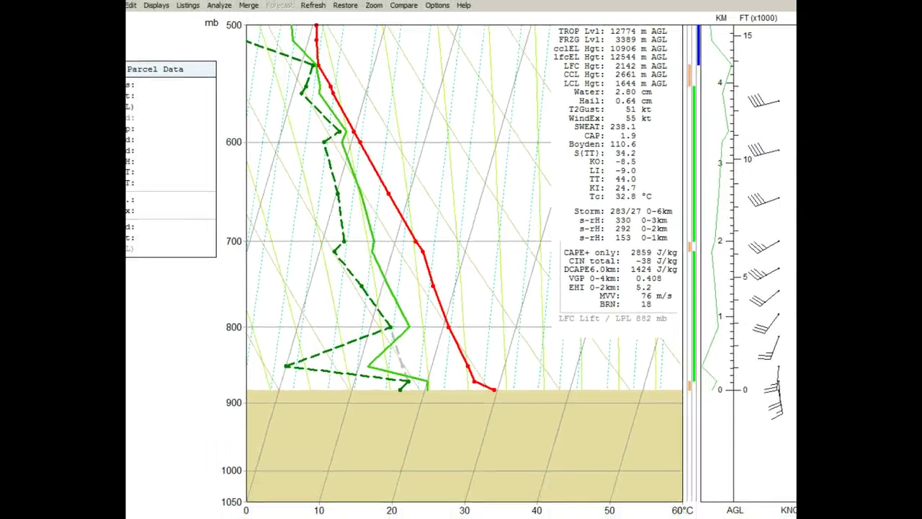
left_click(329, 20)
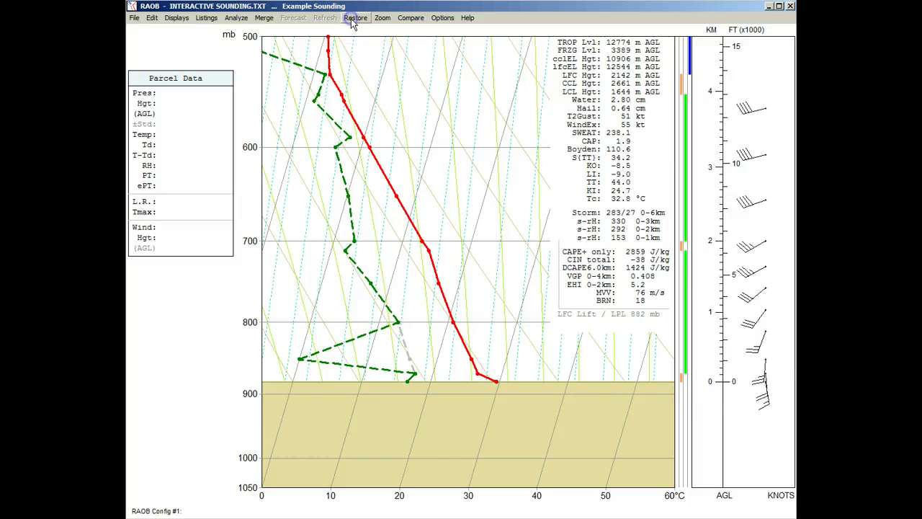
left_click(353, 20)
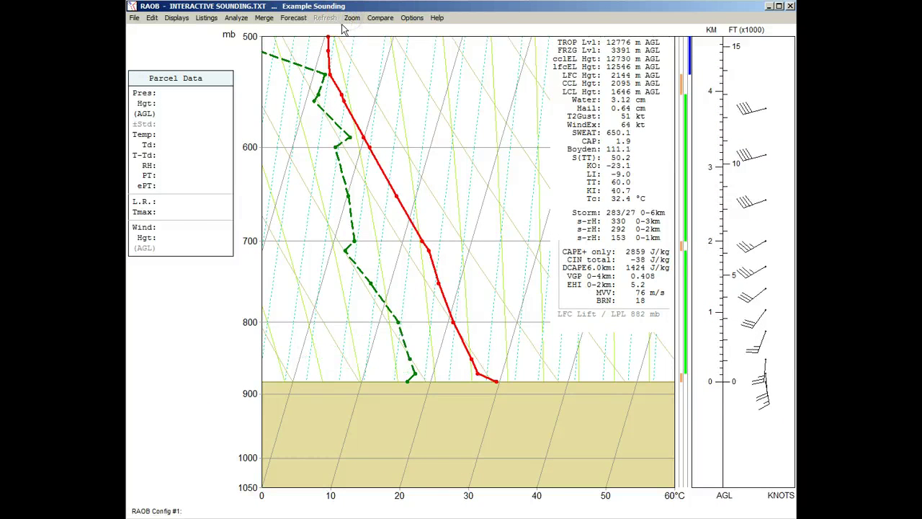
Step: Switch to the Severe Weather display and shift the 700 mb temperature point cooler
left_click(177, 18)
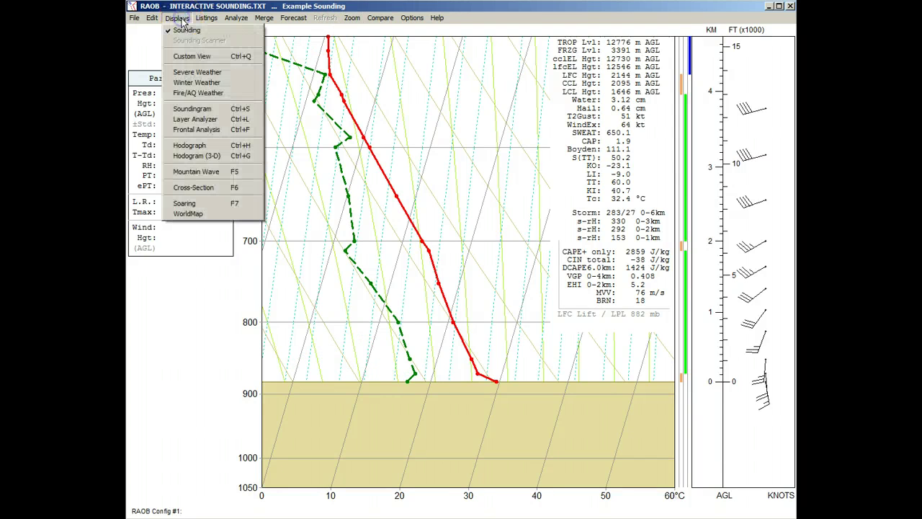
left_click(235, 76)
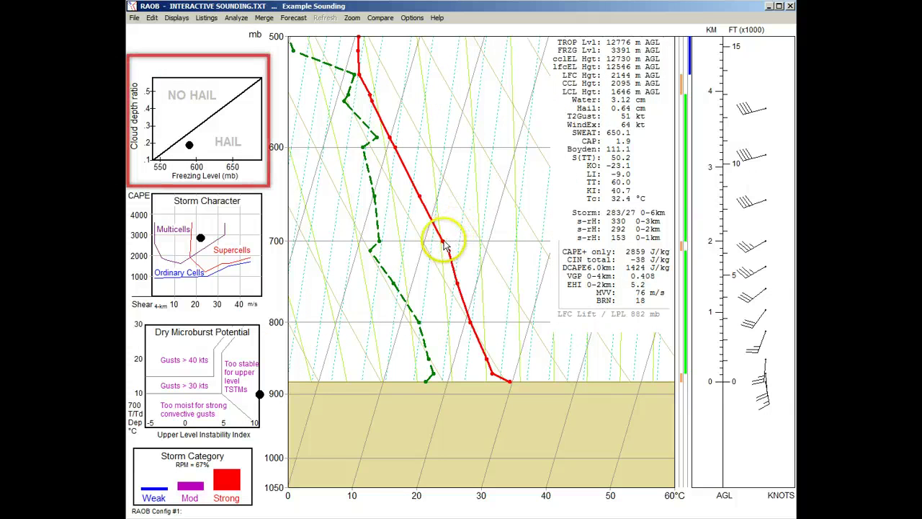
mouse_move(444, 245)
left_mouse_down()
mouse_move(457, 243)
mouse_move(410, 242)
mouse_move(466, 243)
mouse_move(431, 241)
left_mouse_up()
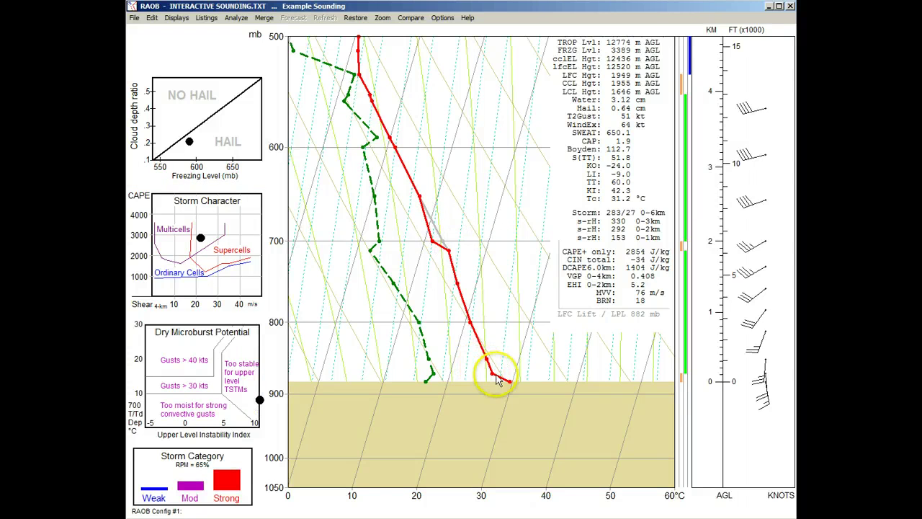
Step: Shift the surface and 500 mb temperature points warmer, and restore the original sounding
mouse_move(509, 386)
left_mouse_down()
mouse_move(542, 377)
mouse_move(444, 384)
mouse_move(524, 382)
left_mouse_up()
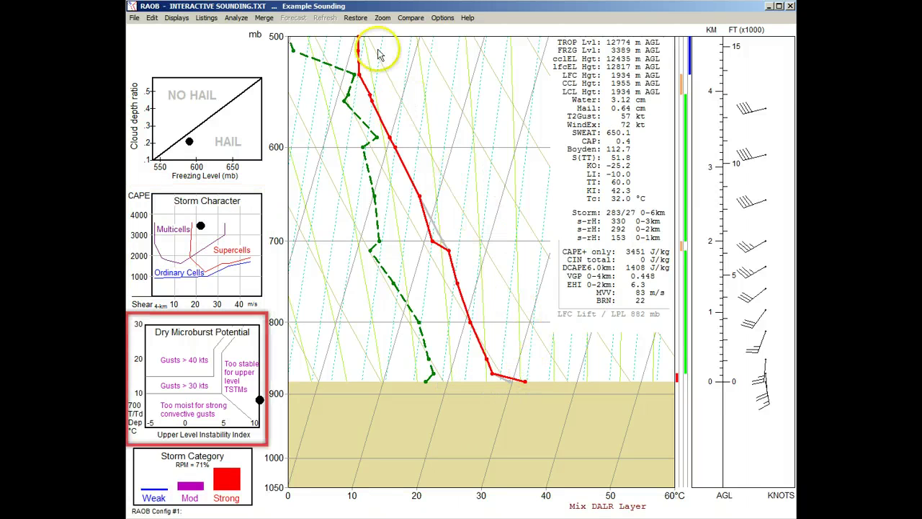
mouse_move(359, 40)
left_mouse_down()
mouse_move(424, 50)
mouse_move(364, 57)
left_mouse_up()
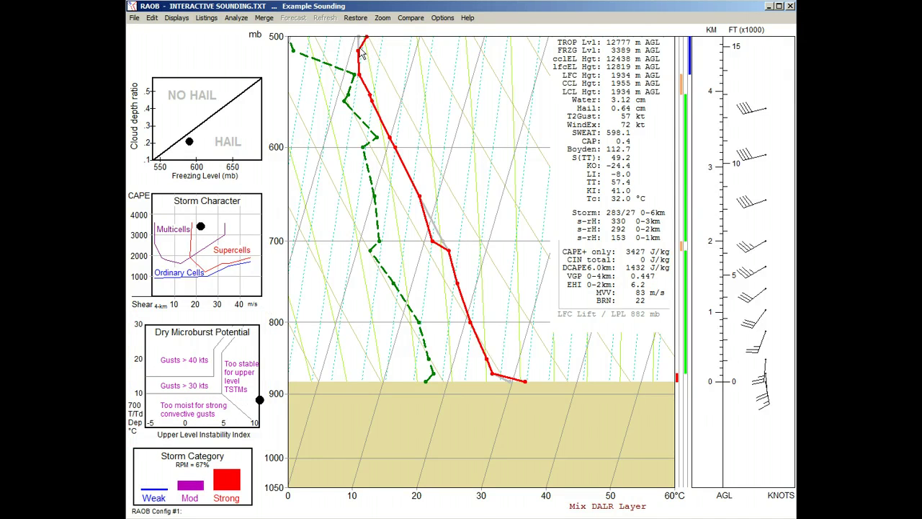
left_click(355, 17)
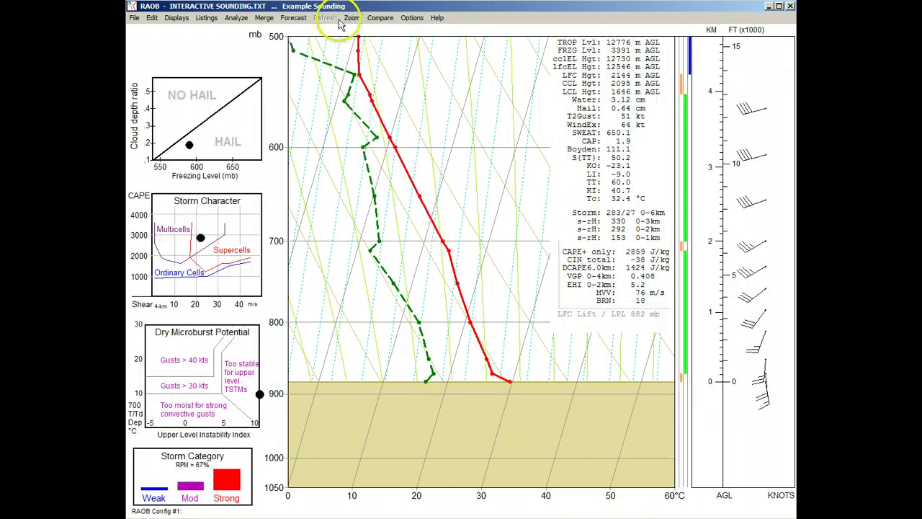
Step: In the Winter Weather display, shift the 800 mb temperature point much warmer, and restore the original sounding
left_click(183, 20)
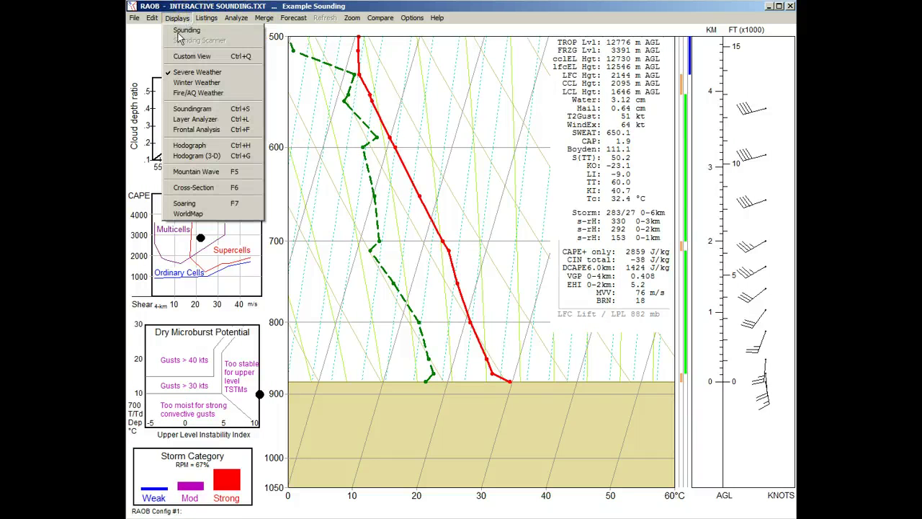
left_click(194, 84)
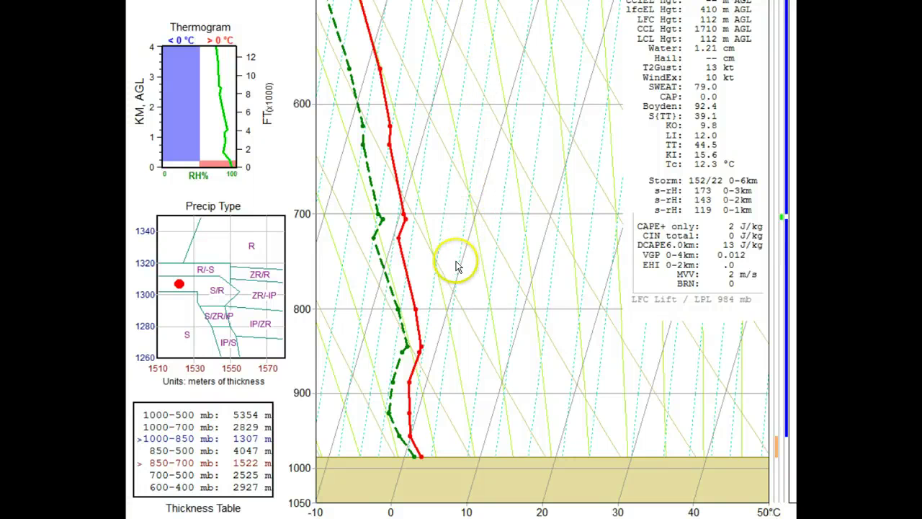
left_click(414, 308)
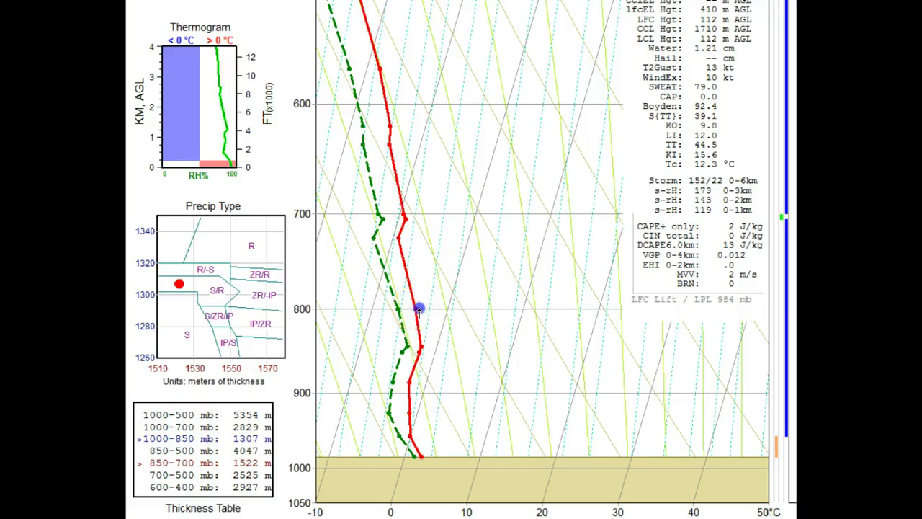
left_click_drag(418, 309, 481, 330)
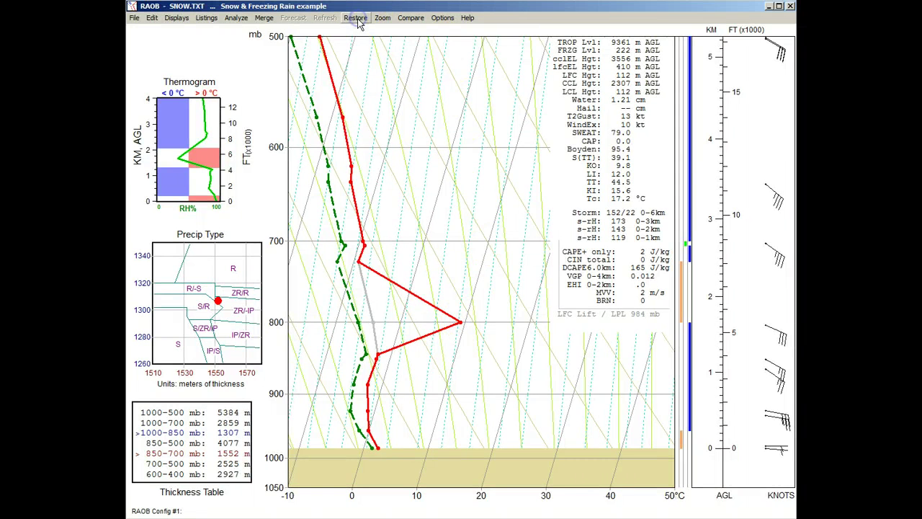
left_click(356, 19)
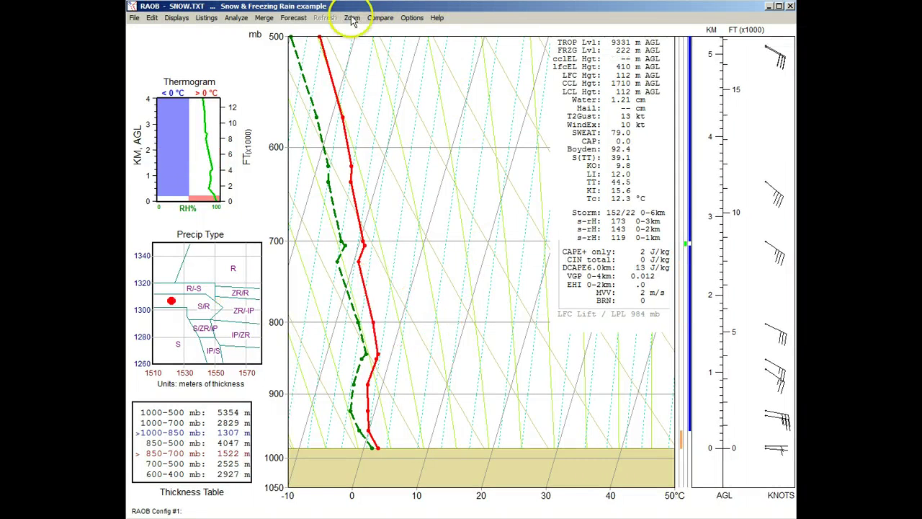
Step: Switch to the Fire/AQ Weather display and shift the surface temperature point cooler
left_click(177, 18)
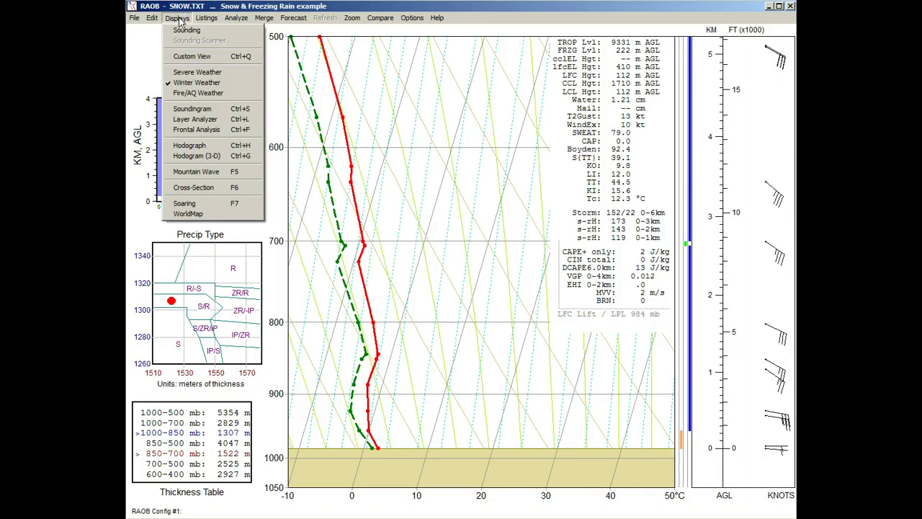
left_click(232, 98)
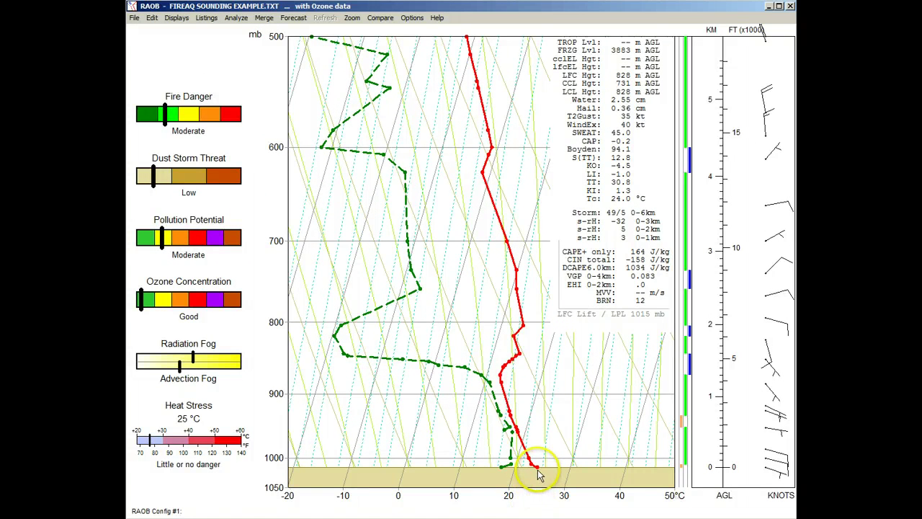
left_click_drag(537, 467, 507, 472)
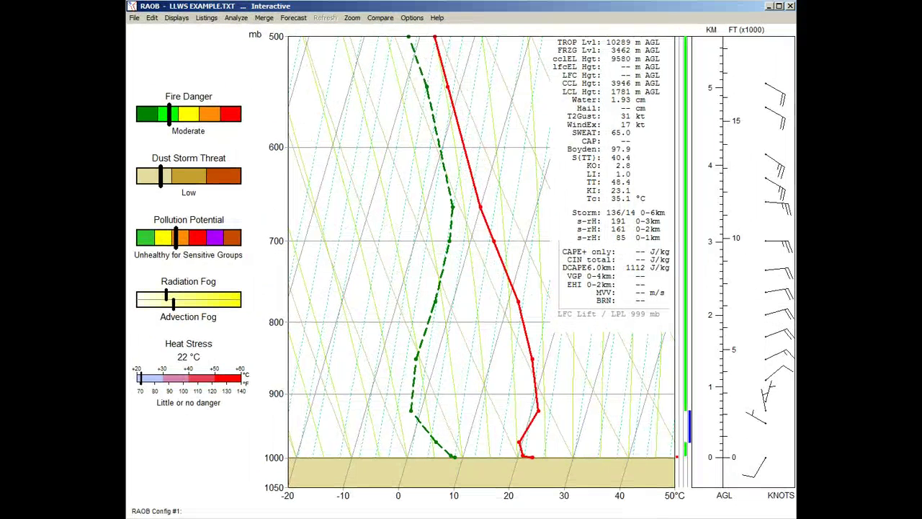
Step: Show the Shear CAT (FAA), LLWS and Wind Speed analyses on the LLWS example sounding
left_click(254, 64)
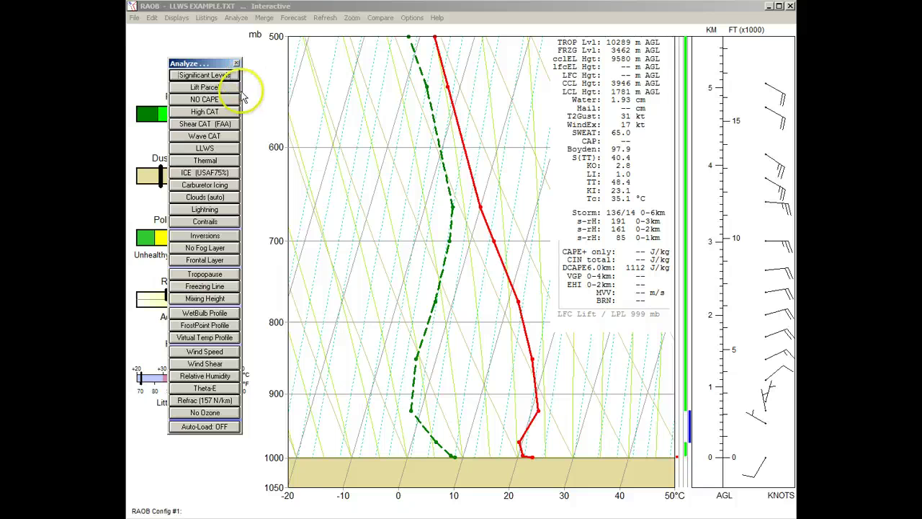
left_click(236, 124)
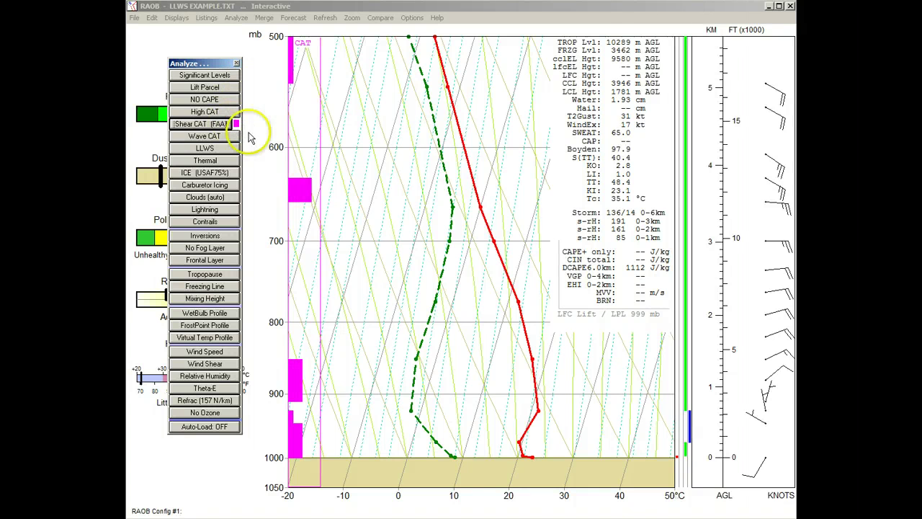
left_click(236, 147)
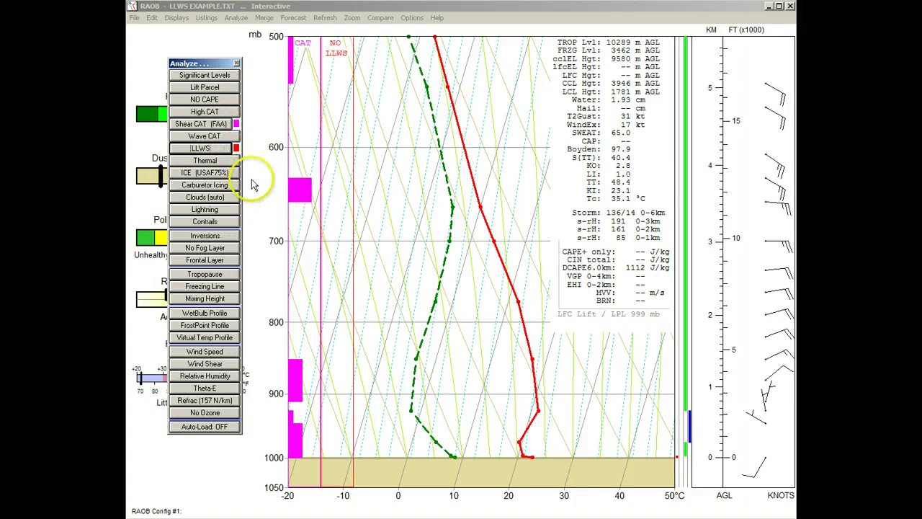
left_click(236, 352)
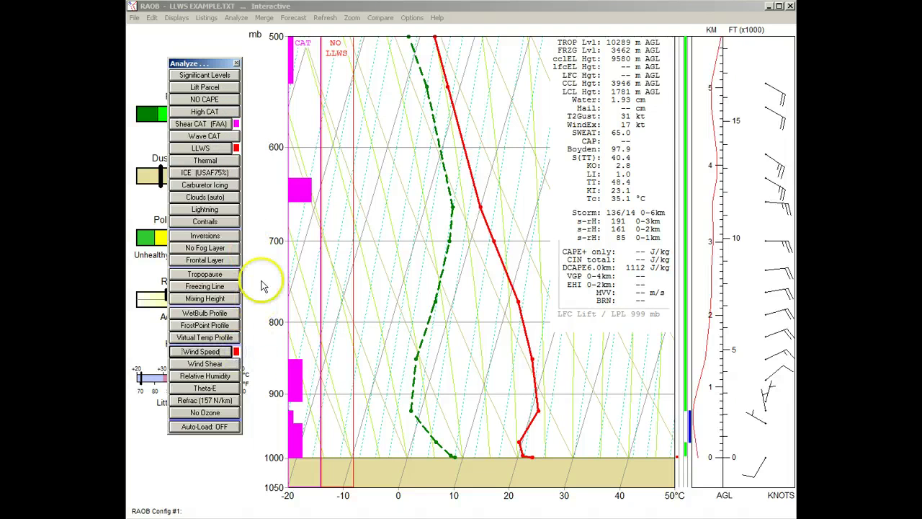
left_click(237, 64)
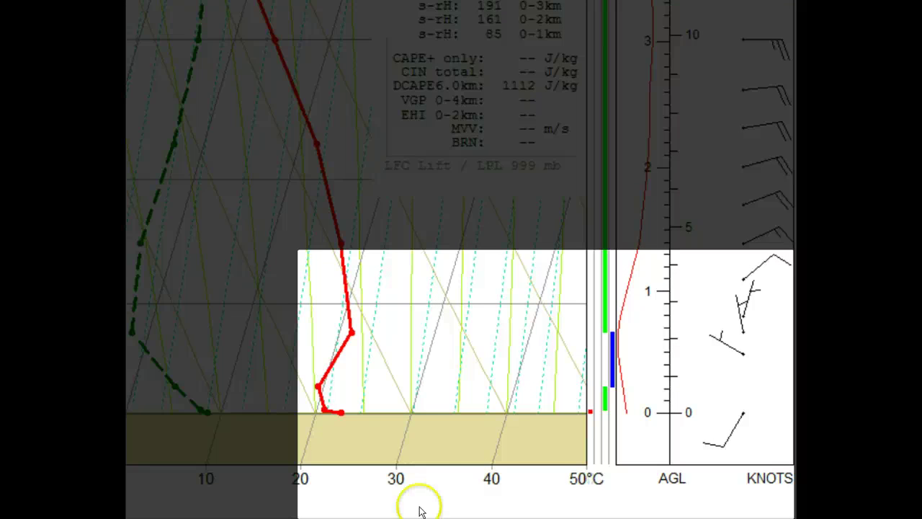
Step: Enter the interactive wind plot mode on the surface wind and raise its speed to 46 knots
left_click(742, 413)
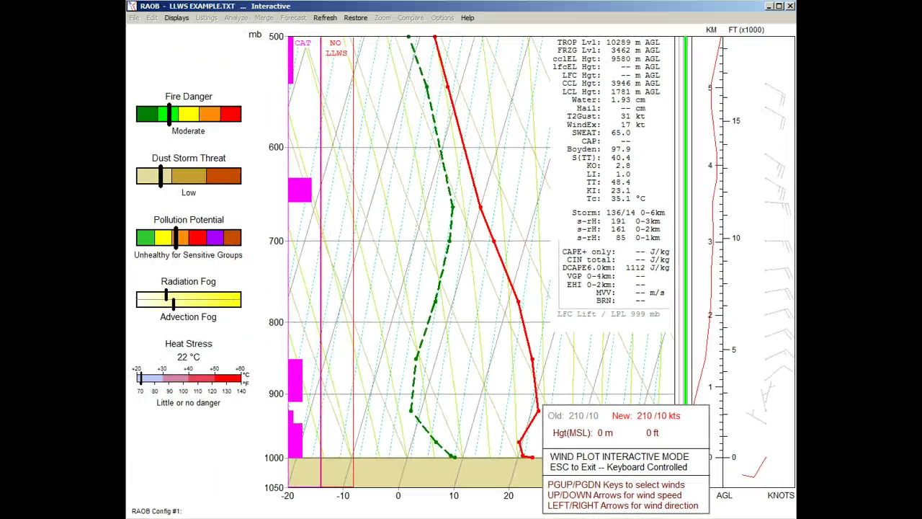
key("Up")
key("Up")
key("Up")
key("Up")
key("Up")
key("Up")
key("Up")
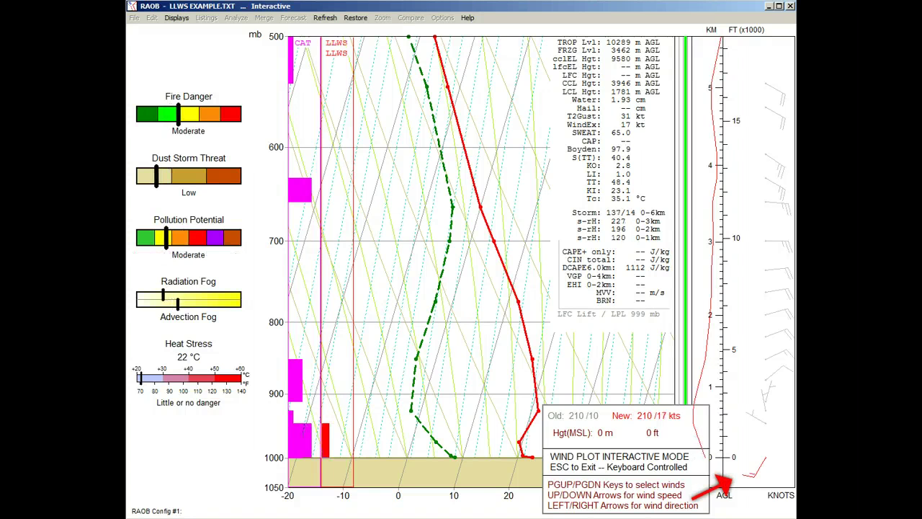
key("Up")
key("Up")
key("Up")
key("Up")
key("Up")
key("Up")
key("Up")
key("Up")
key("Up")
key("Up")
key("Up")
key("Up")
key("Up")
key("Up")
key("Up")
key("Up")
key("Up")
key("Up")
key("Up")
key("Up")
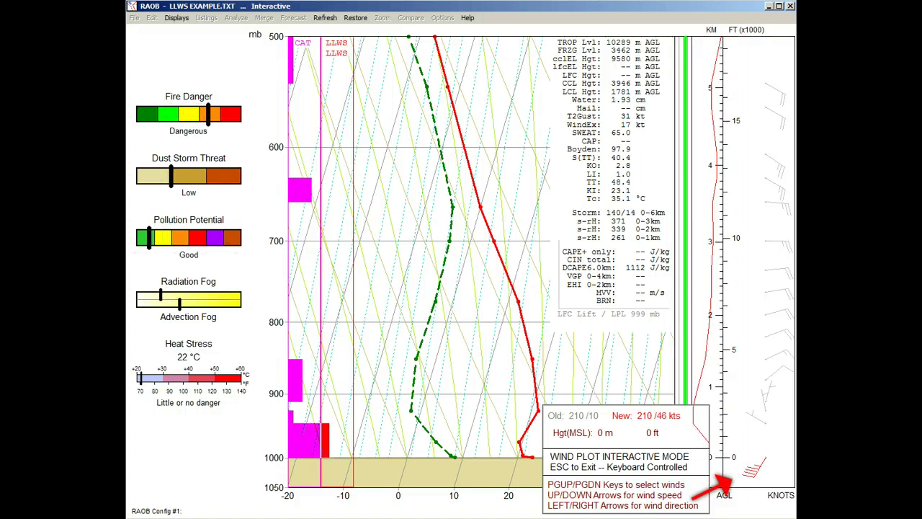
Step: Lower the surface wind speed to about 28 knots
key("Down")
key("Down")
key("Down")
key("Down")
key("Down")
key("Down")
key("Down")
key("Down")
key("Down")
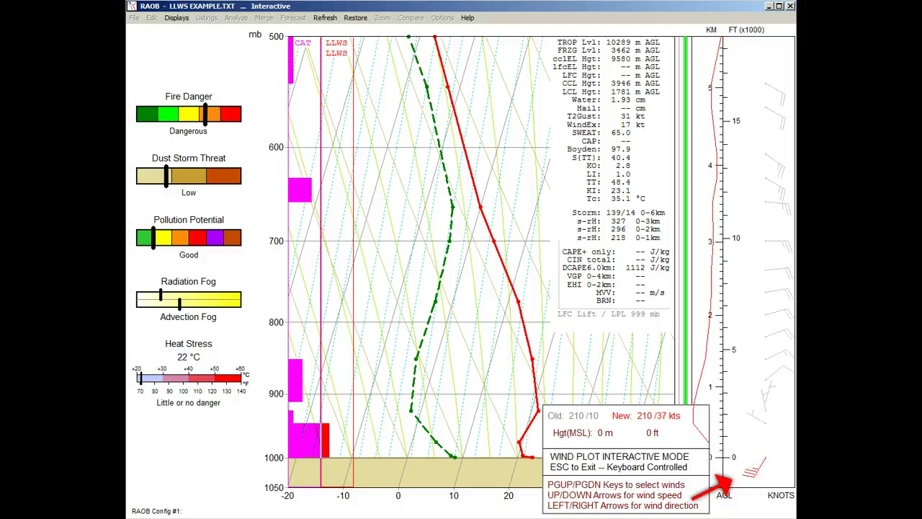
key("Down")
key("Down")
key("Down")
key("Down")
key("Down")
key("Down")
key("Down")
key("Down")
key("Down")
key("Down")
Step: Raise the surface wind speed to 53 knots
key("Up")
key("Up")
key("Up")
key("Up")
key("Up")
key("Up")
key("Up")
key("Up")
key("Up")
key("Up")
key("Up")
key("Up")
key("Up")
key("Up")
key("Up")
key("Up")
key("Up")
key("Up")
key("Up")
key("Up")
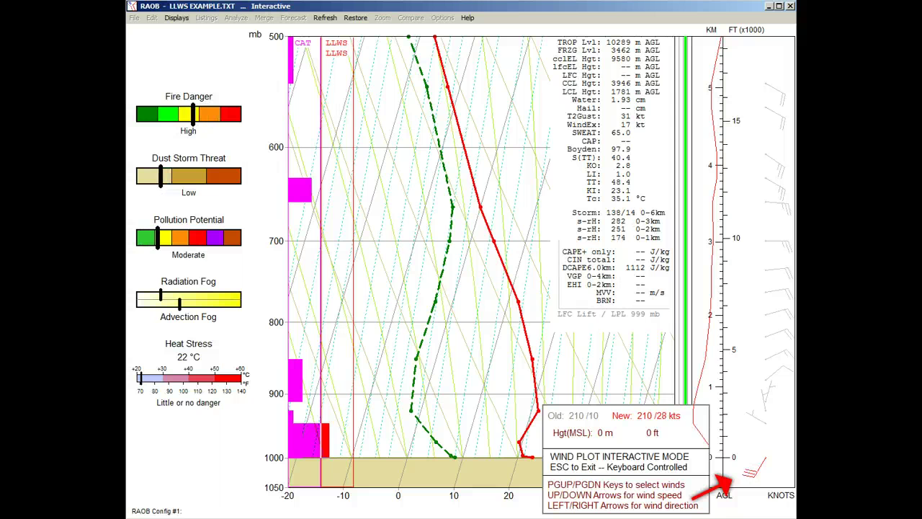
key("Up")
key("Up")
key("Up")
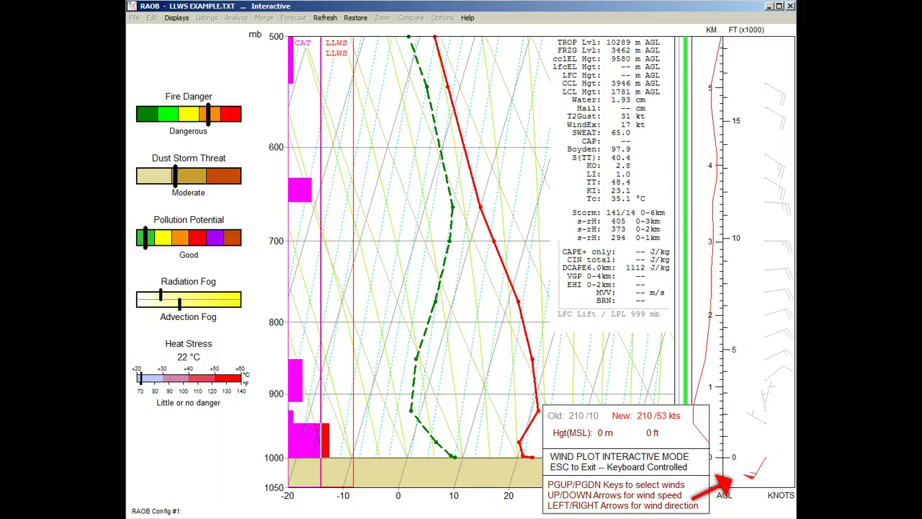
Step: Rotate the surface wind direction clockwise to 267 degrees, keeping the speed at 53 knots
key("Right")
key("Right")
key("Right")
key("Right")
key("Right")
key("Right")
key("Right")
key("Right")
key("Right")
key("Right")
key("Right")
key("Right")
key("Right")
key("Right")
key("Right")
key("Right")
key("Right")
key("Right")
key("Right")
key("Right")
key("Right")
key("Right")
key("Right")
key("Right")
key("Right")
key("Right")
key("Right")
key("Right")
key("Right")
key("Right")
key("Right")
key("Right")
key("Right")
key("Right")
key("Right")
key("Right")
key("Right")
key("Right")
key("Right")
key("Right")
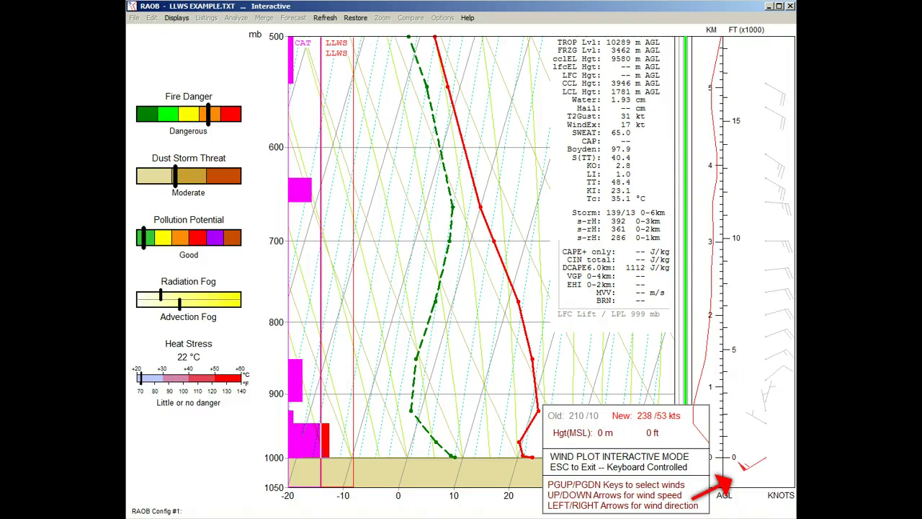
key("Right")
key("Right")
key("Right")
key("Right")
key("Right")
key("Right")
key("Right")
key("Right")
key("Right")
key("Right")
key("Right")
key("Right")
key("Right")
key("Right")
key("Right")
key("Right")
key("Right")
key("Right")
key("Right")
key("Right")
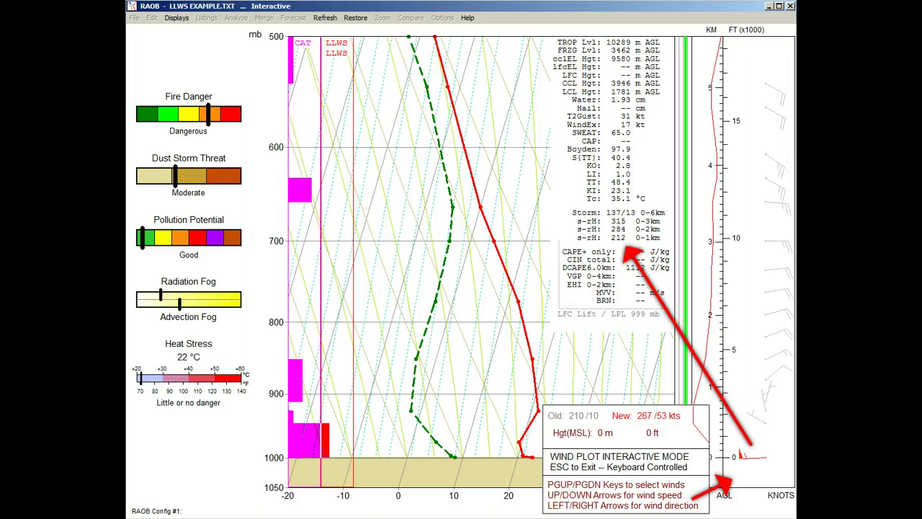
Step: Rotate the 53-knot surface wind further clockwise beyond 267 degrees
key("Right")
key("Right")
key("Right")
key("Right")
key("Right")
key("Right")
key("Right")
key("Right")
key("Right")
key("Right")
key("Right")
key("Right")
key("Right")
key("Right")
key("Right")
key("Right")
key("Right")
key("Right")
key("Right")
key("Right")
Step: Rotate the surface wind counterclockwise to 219 degrees at 53 knots, and restore the original sounding data
key("Left")
key("Left")
key("Left")
key("Left")
key("Left")
key("Left")
key("Left")
key("Left")
key("Left")
key("Left")
key("Left")
key("Left")
key("Left")
key("Left")
key("Left")
key("Left")
key("Left")
key("Left")
key("Left")
key("Left")
key("Left")
key("Left")
key("Left")
key("Left")
key("Left")
key("Left")
key("Left")
key("Left")
key("Left")
key("Left")
key("Left")
key("Left")
key("Left")
key("Left")
key("Left")
key("Left")
key("Left")
key("Left")
key("Left")
key("Left")
key("Left")
key("Left")
key("Left")
key("Left")
key("Left")
key("Left")
key("Left")
key("Left")
key("Left")
key("Left")
key("Left")
key("Left")
key("Left")
key("Left")
key("Left")
key("Left")
key("Left")
key("Left")
key("Left")
key("Left")
key("Left")
key("Left")
key("Left")
key("Left")
key("Left")
key("Left")
key("Left")
key("Left")
key("Left")
key("Left")
key("Left")
key("Left")
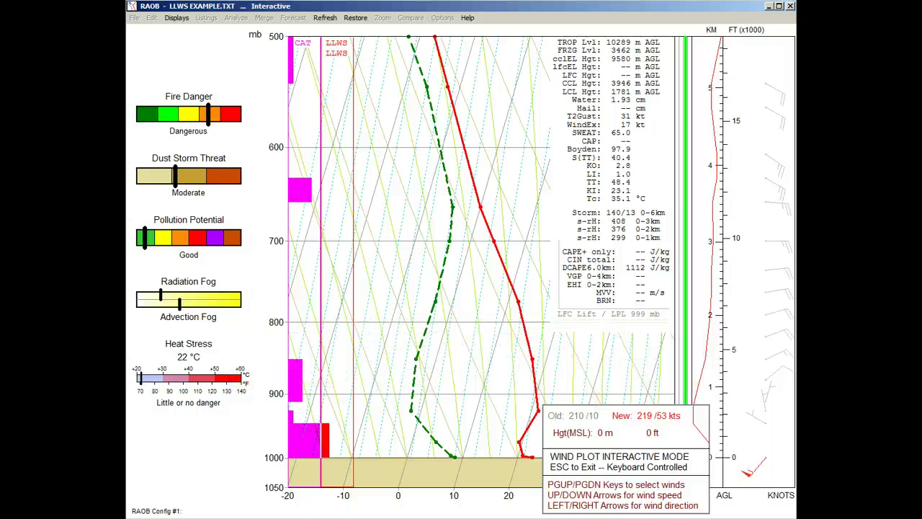
key("Escape")
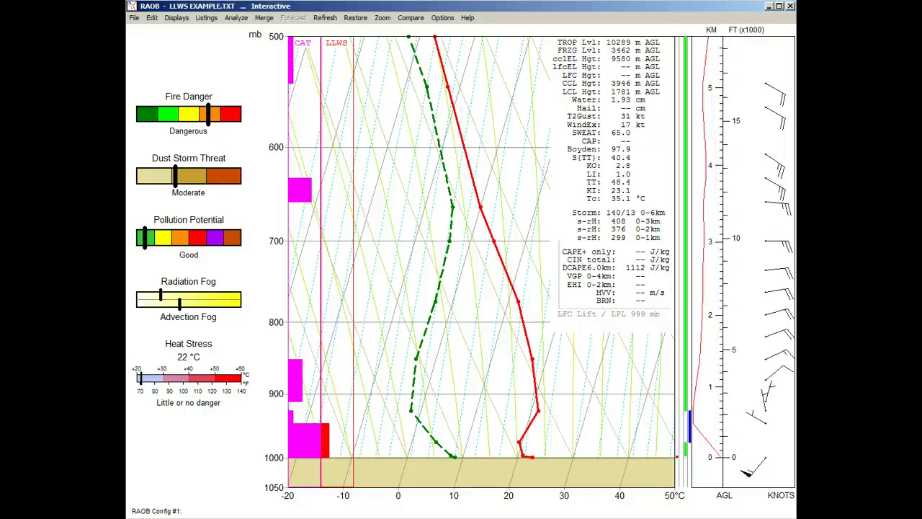
left_click(356, 18)
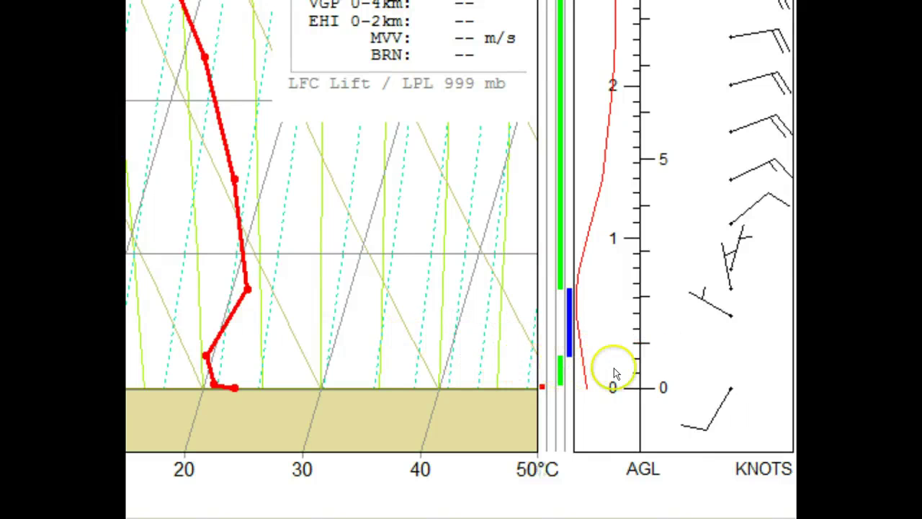
Step: Add a new wind level at 223 m (731 ft) MSL and raise its speed to 19 knots
left_click(729, 354)
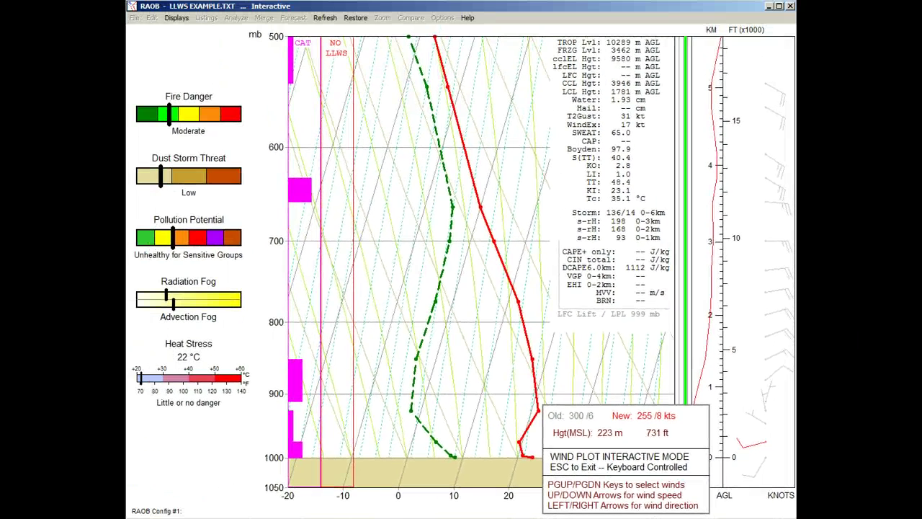
key("Up")
key("Up")
key("Up")
key("Up")
key("Up")
key("Up")
key("Up")
key("Up")
key("Up")
key("Up")
key("Up")
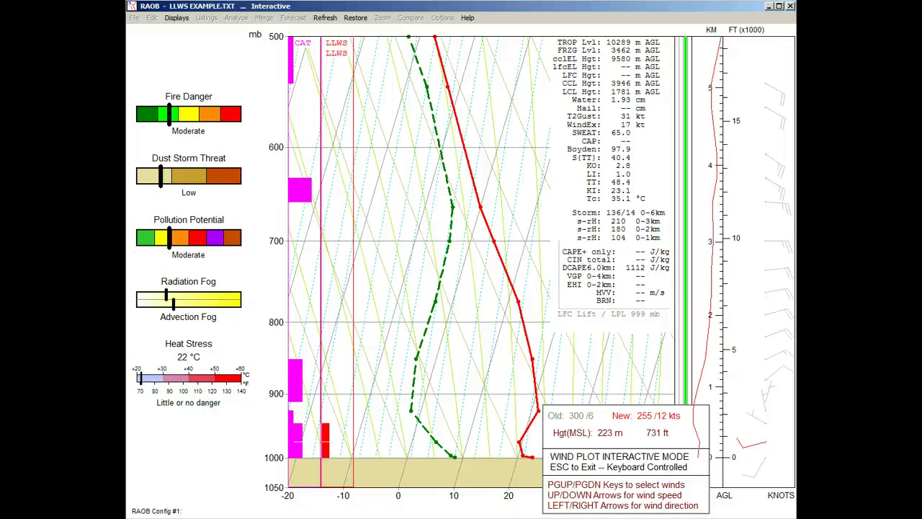
Step: Rotate the new 223 m wind clockwise to 271 degrees and exit the wind plot mode
key("Right")
key("Right")
key("Right")
key("Right")
key("Right")
key("Right")
key("Right")
key("Right")
key("Right")
key("Right")
key("Right")
key("Right")
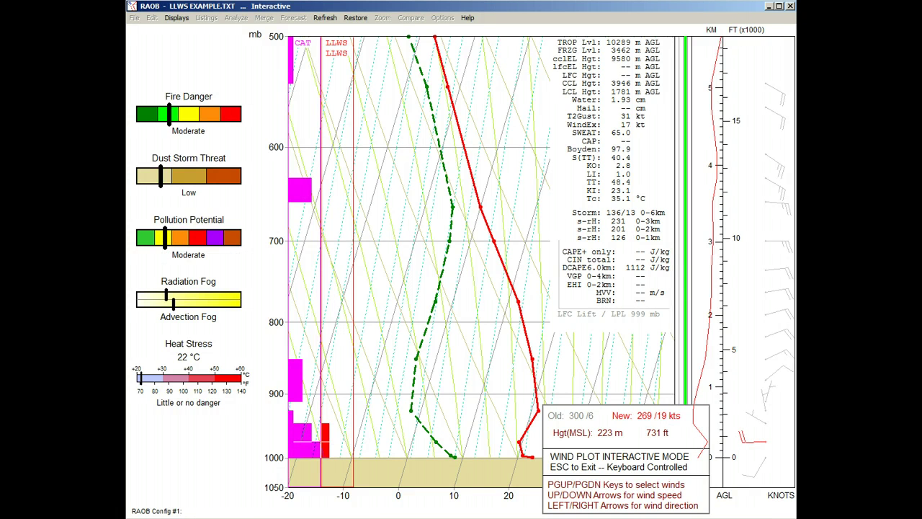
key("Right")
key("Right")
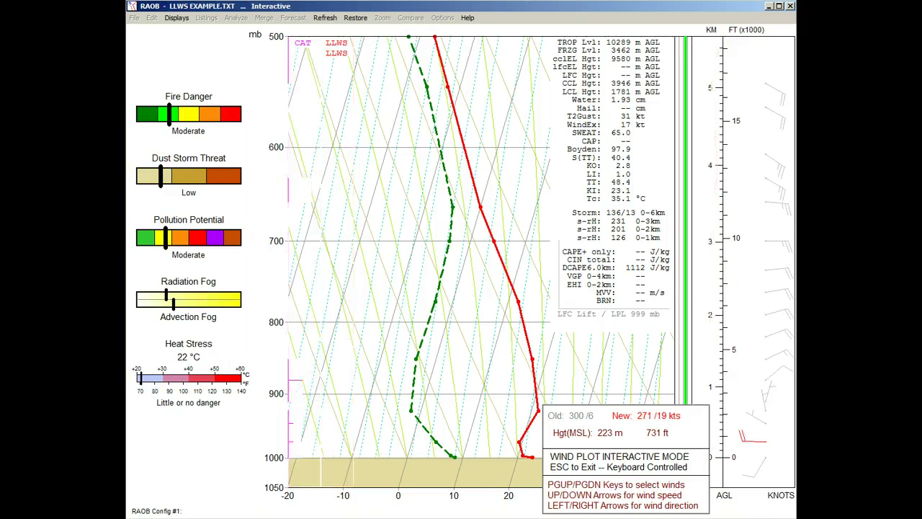
key("Escape")
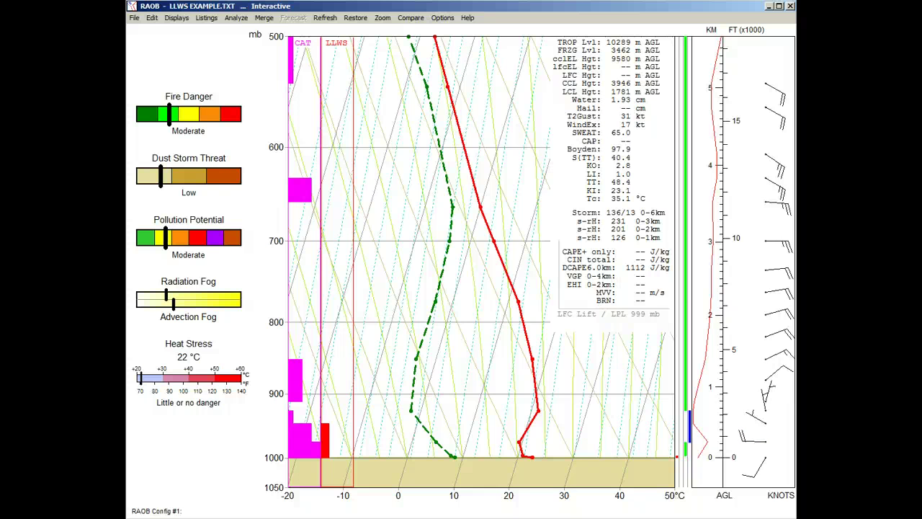
Step: Delete the five winds between about 1.4 and 2.6 km AGL, and restore the original sounding data
left_click(766, 358)
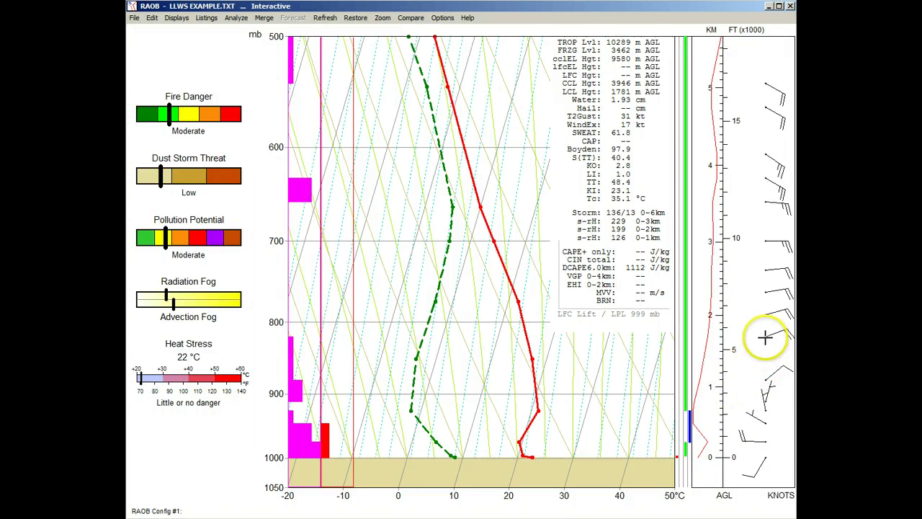
left_click(765, 335)
left_click(765, 314)
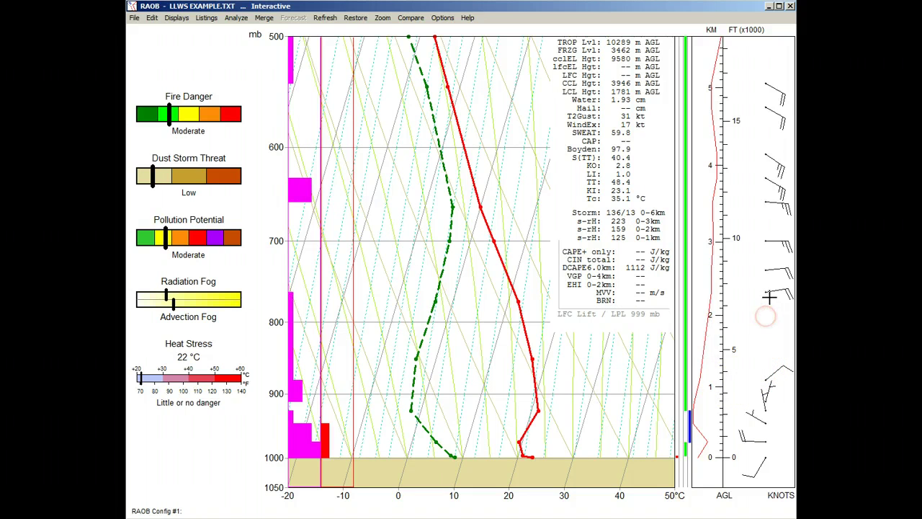
left_click(767, 293)
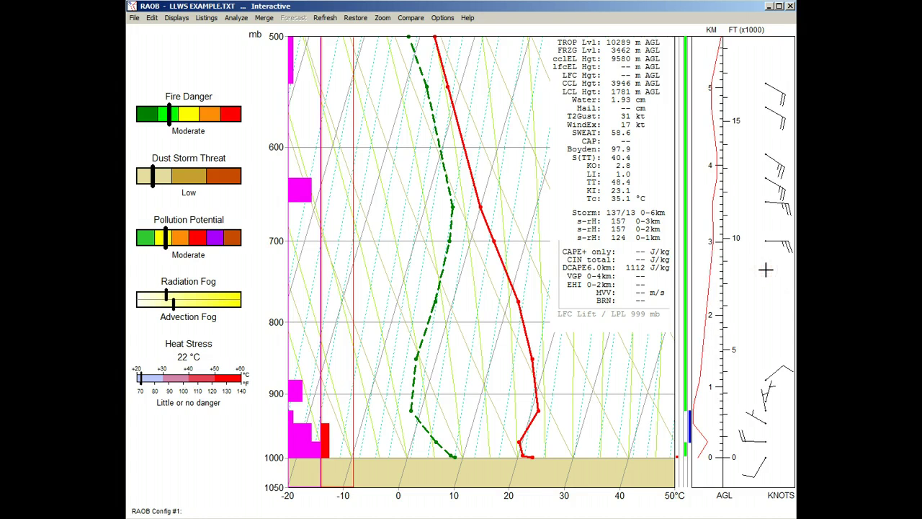
left_click(355, 18)
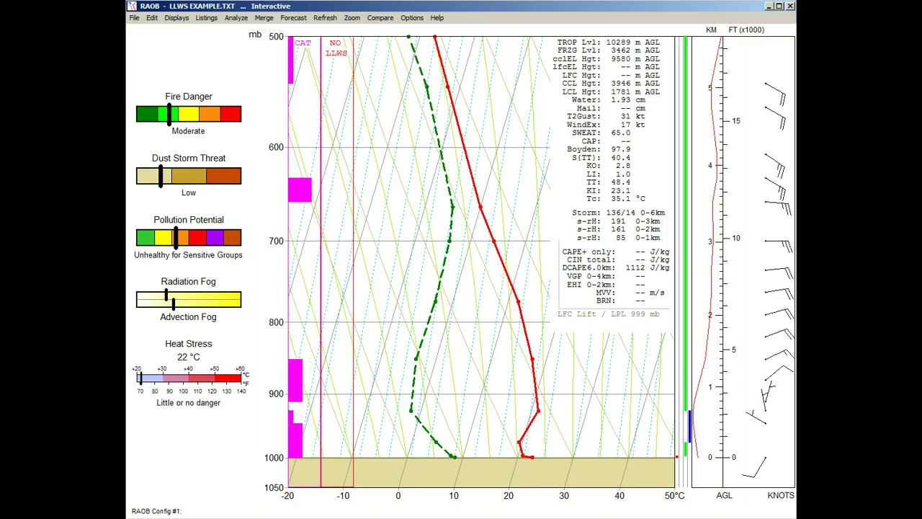